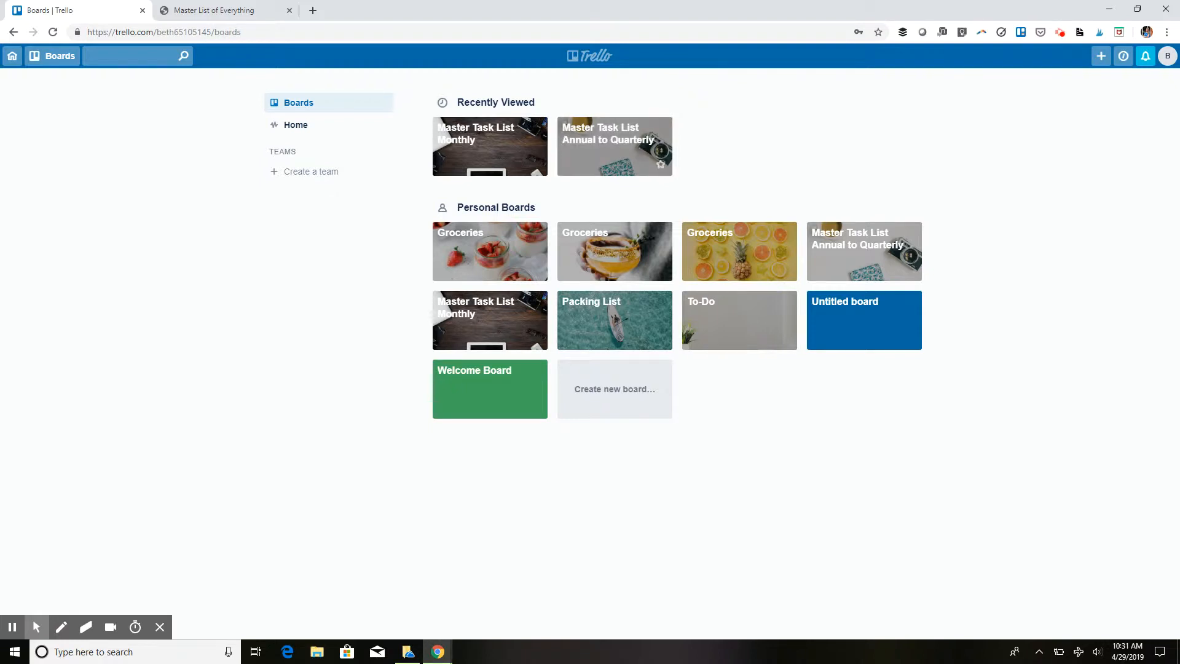
Open the Master Task List Annual to Quarterly board and move the "Pay property taxes" card through Doing to Done
{"action": "left_click", "coordinate": [602, 146]}
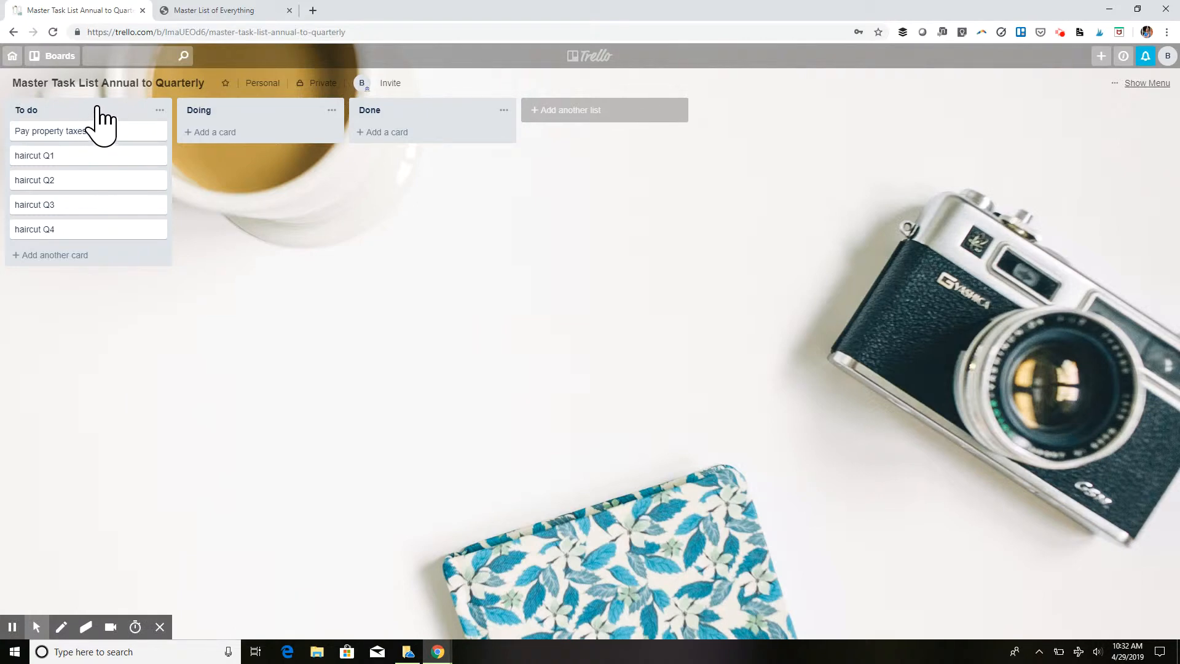
{"action": "left_click_drag", "start_coordinate": [100, 120], "coordinate": [243, 137]}
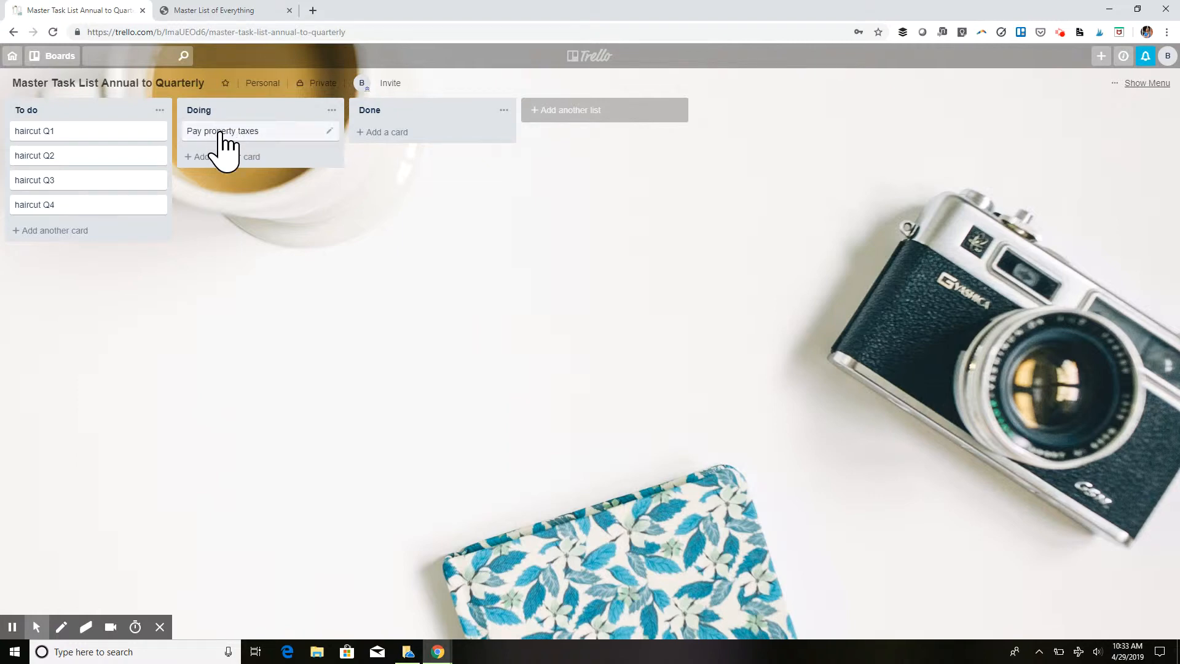
{"action": "left_click_drag", "start_coordinate": [222, 137], "coordinate": [385, 143]}
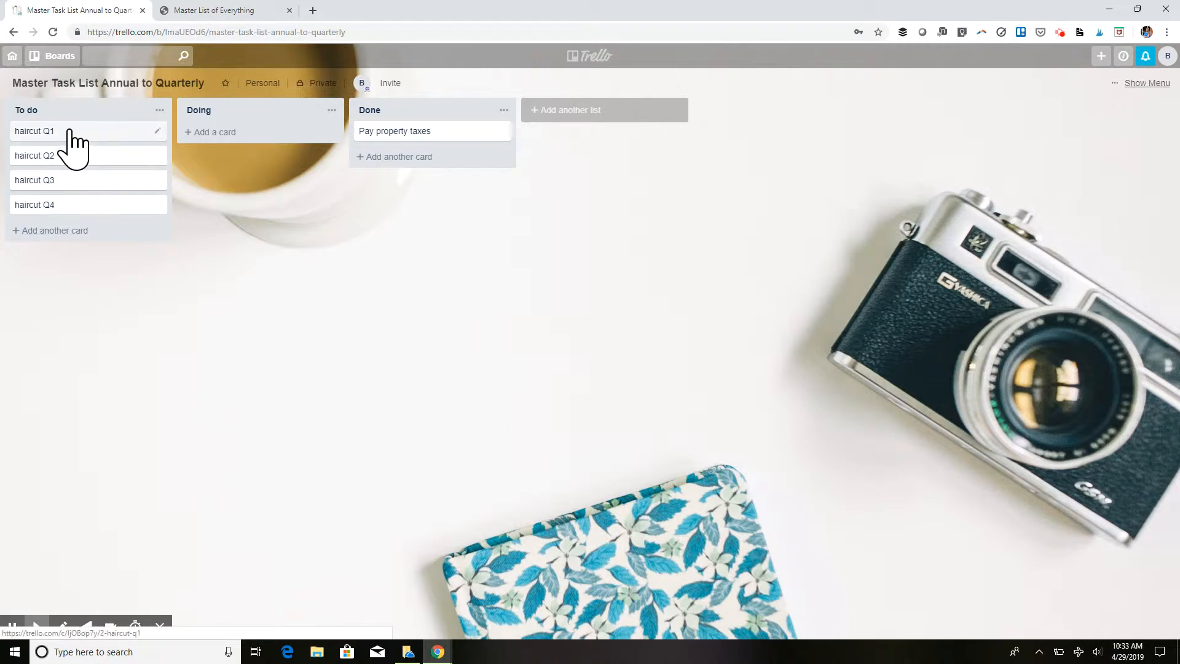
Move the haircut Q1, Q2, Q3 and Q4 cards from the To do list to Done
{"action": "left_click_drag", "start_coordinate": [70, 131], "coordinate": [382, 158]}
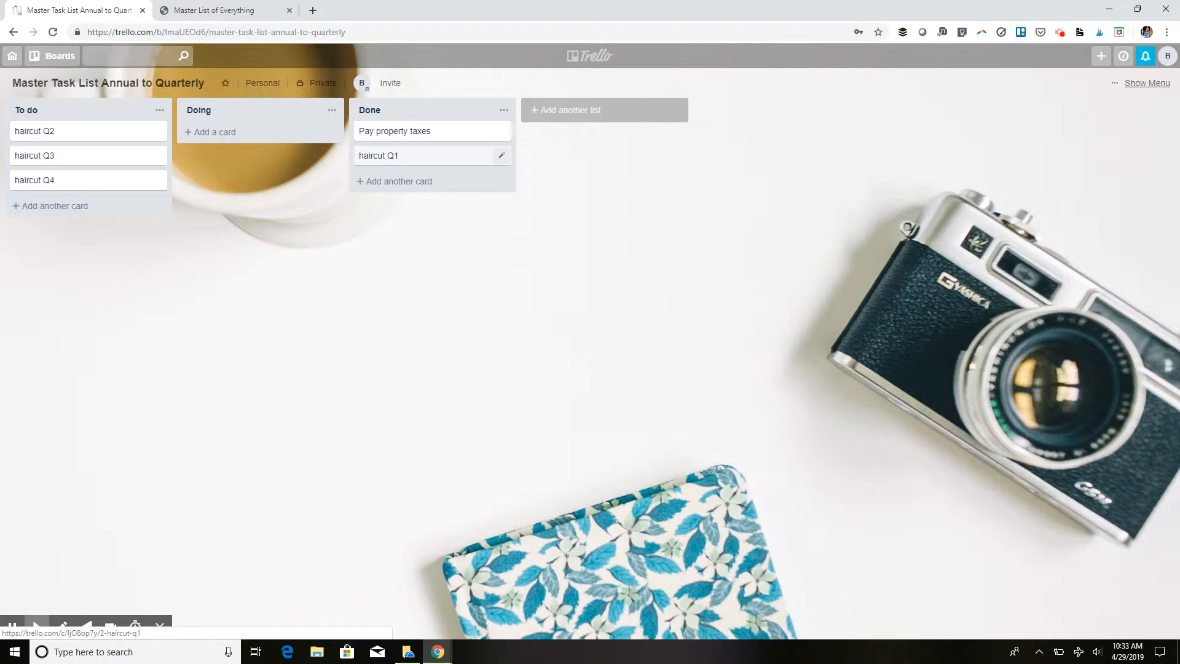
{"action": "left_click", "coordinate": [502, 156]}
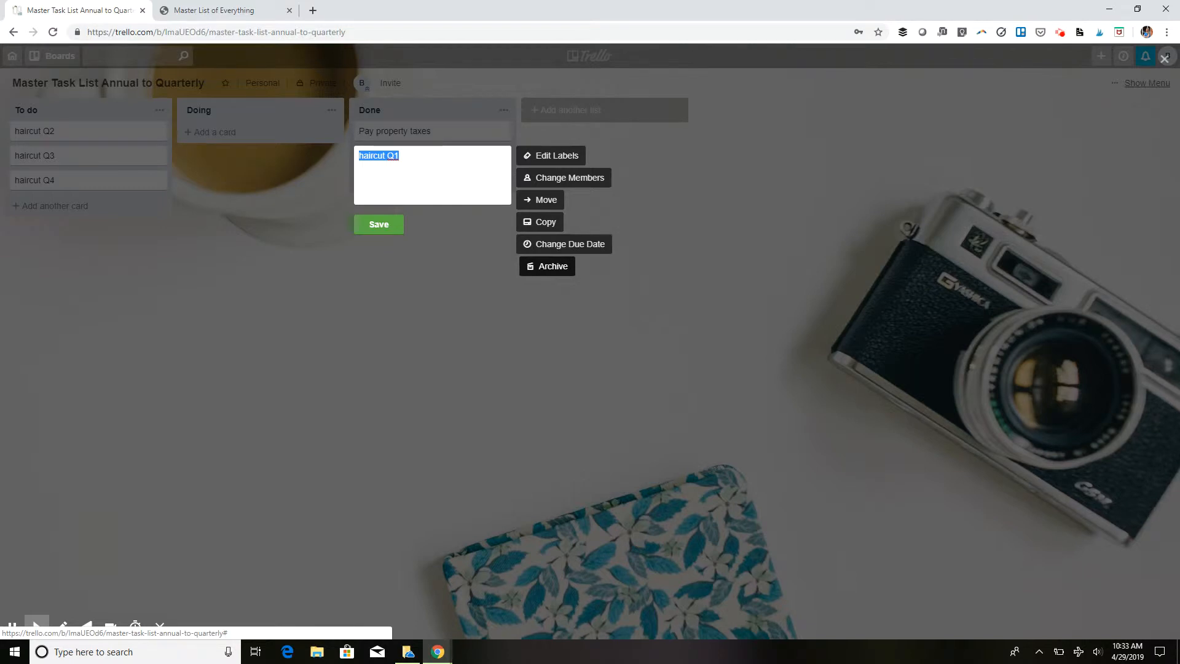
{"action": "left_click", "coordinate": [363, 223]}
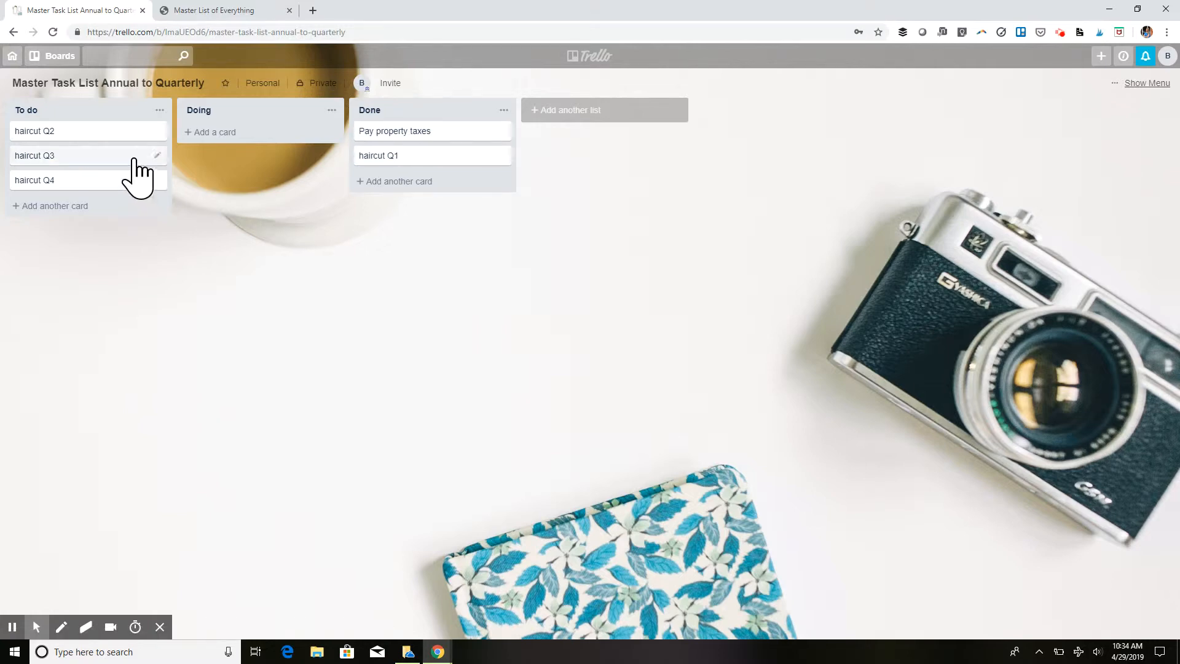
{"action": "left_click_drag", "start_coordinate": [132, 131], "coordinate": [430, 233]}
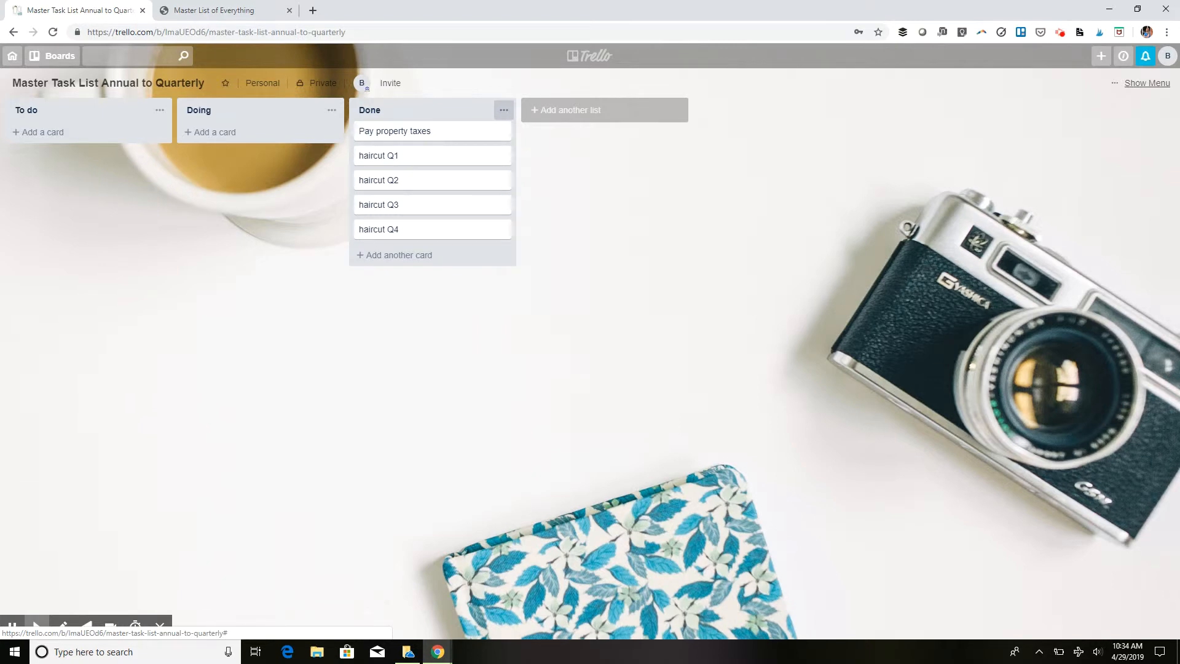
Move all cards in the Done list back to the To do list at once
{"action": "left_click", "coordinate": [504, 110]}
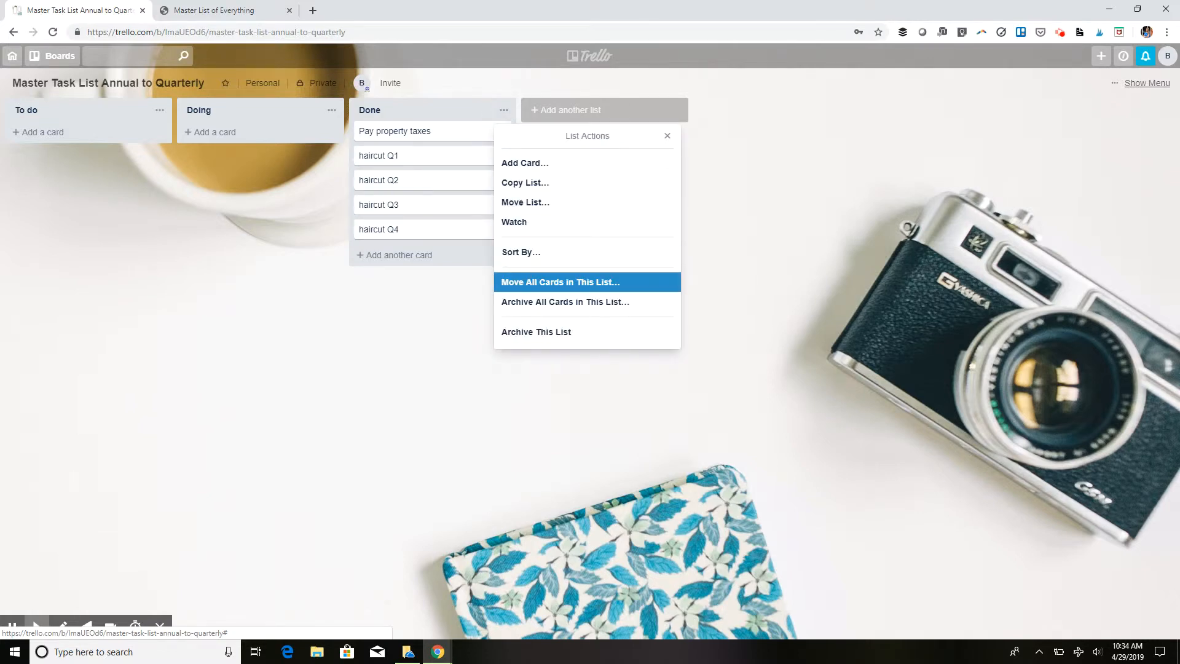
{"action": "left_click", "coordinate": [560, 284]}
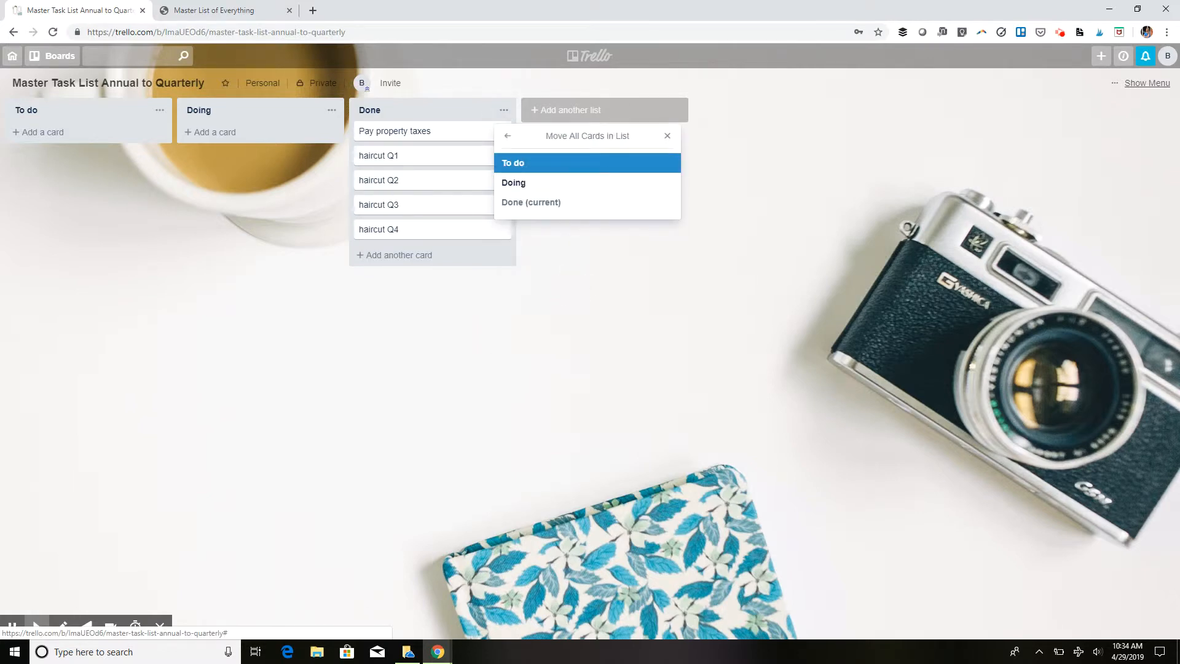
{"action": "left_click", "coordinate": [513, 163]}
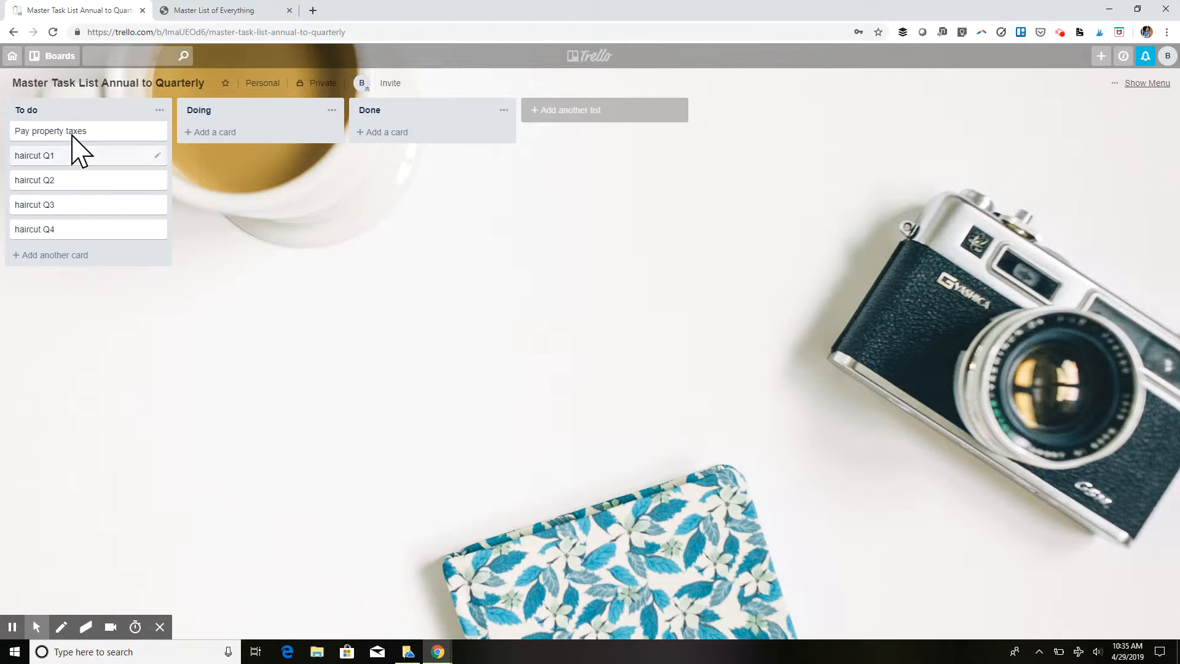
Open the Master Task List Monthly board and move the "change air filters" and "dog heartworm meds" cards to Done
{"action": "left_click", "coordinate": [58, 73]}
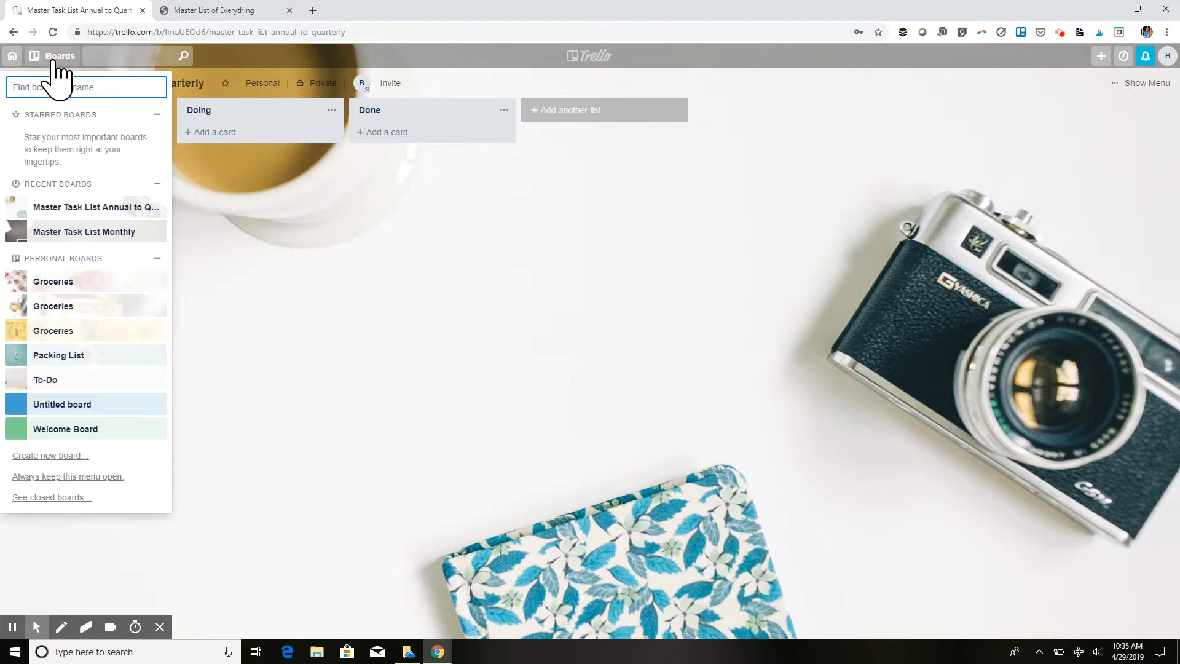
{"action": "left_click", "coordinate": [117, 232]}
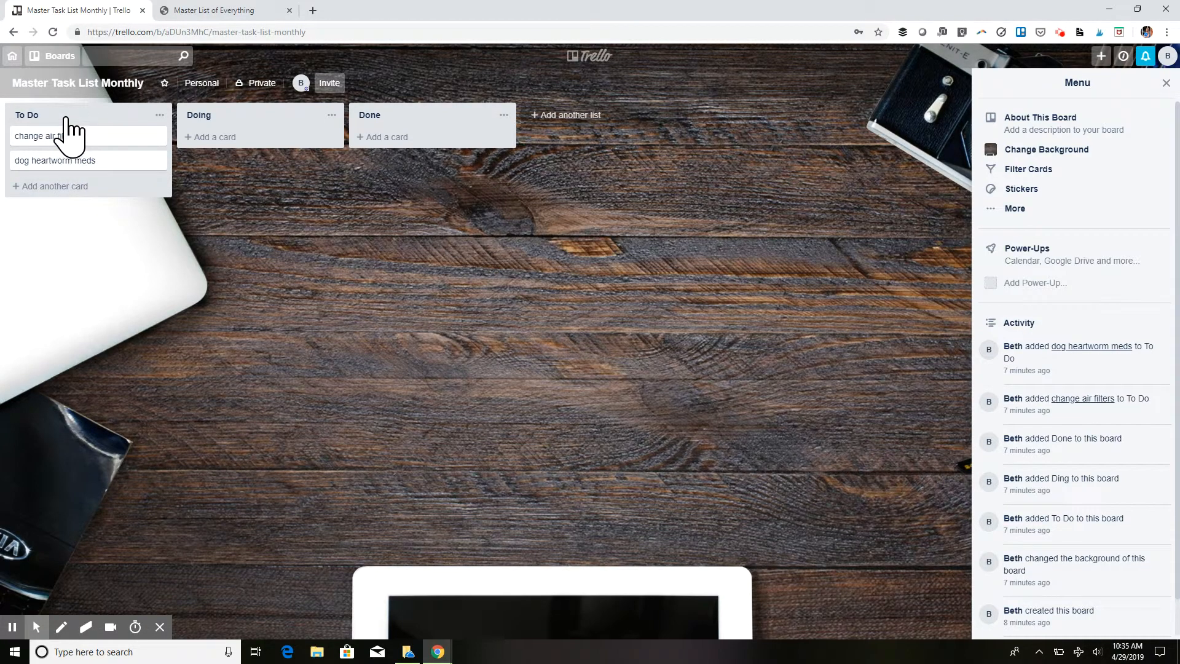
{"action": "left_click_drag", "start_coordinate": [76, 143], "coordinate": [369, 161]}
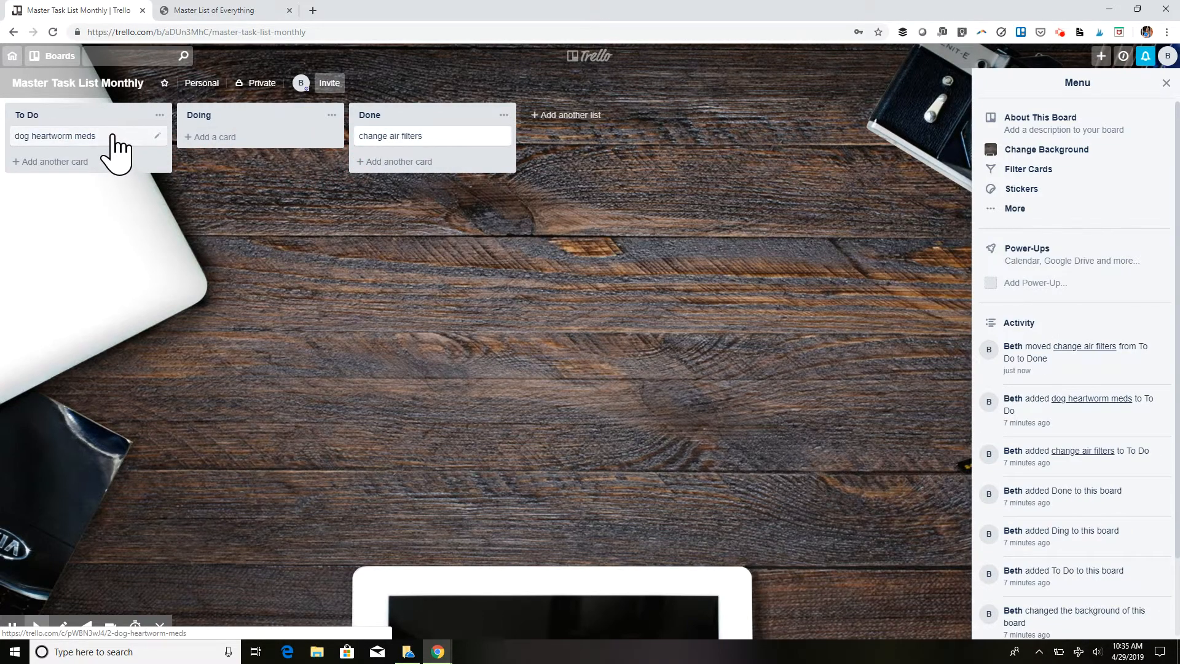
{"action": "left_click_drag", "start_coordinate": [117, 148], "coordinate": [411, 184]}
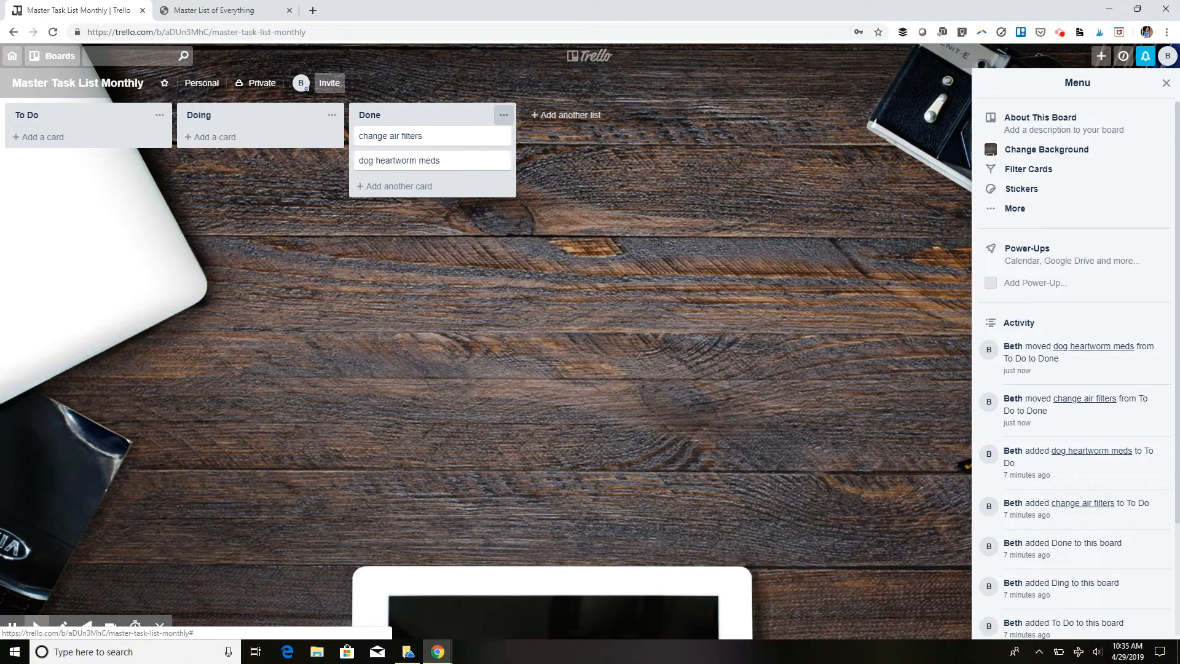
Return all cards in the monthly board's Done list to To Do in one operation
{"action": "left_click", "coordinate": [503, 115]}
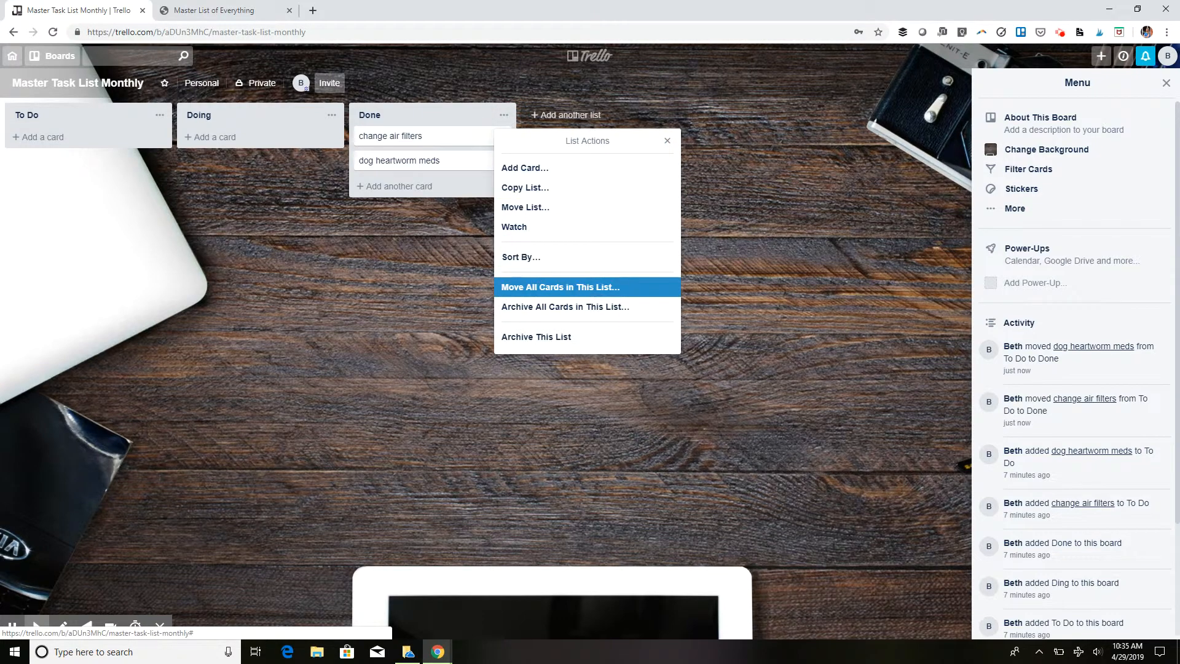
{"action": "left_click", "coordinate": [541, 286]}
{"action": "left_click", "coordinate": [513, 167]}
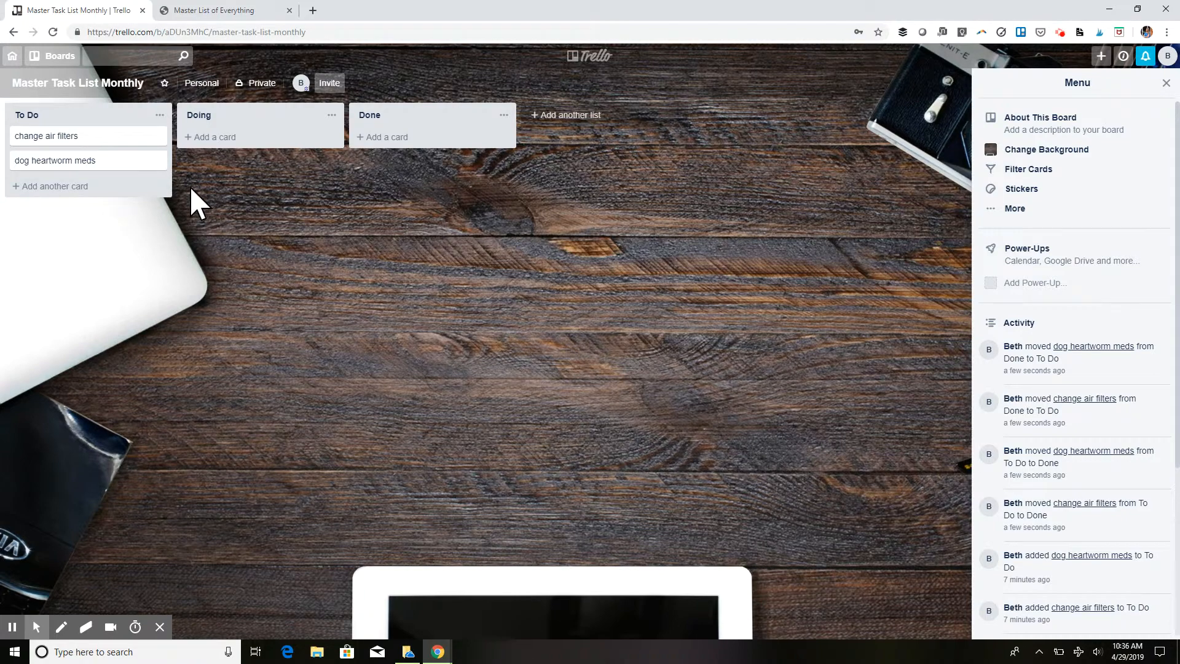
Create a new private board titled "Master List"
{"action": "left_click", "coordinate": [67, 59]}
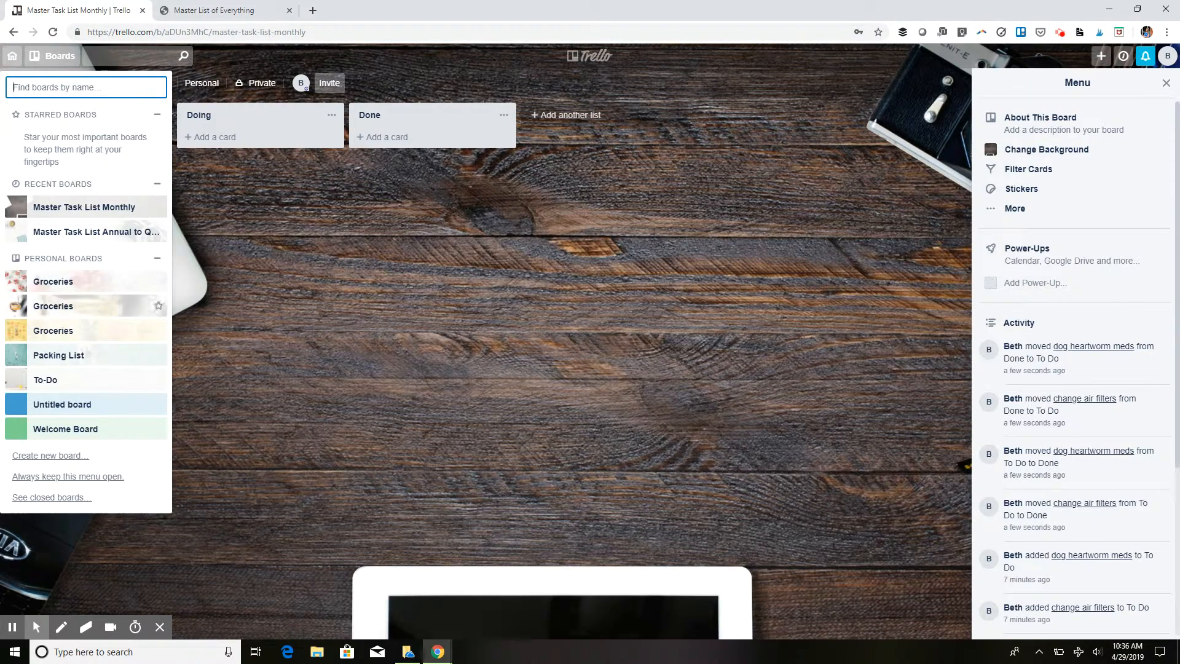
{"action": "left_click", "coordinate": [59, 455]}
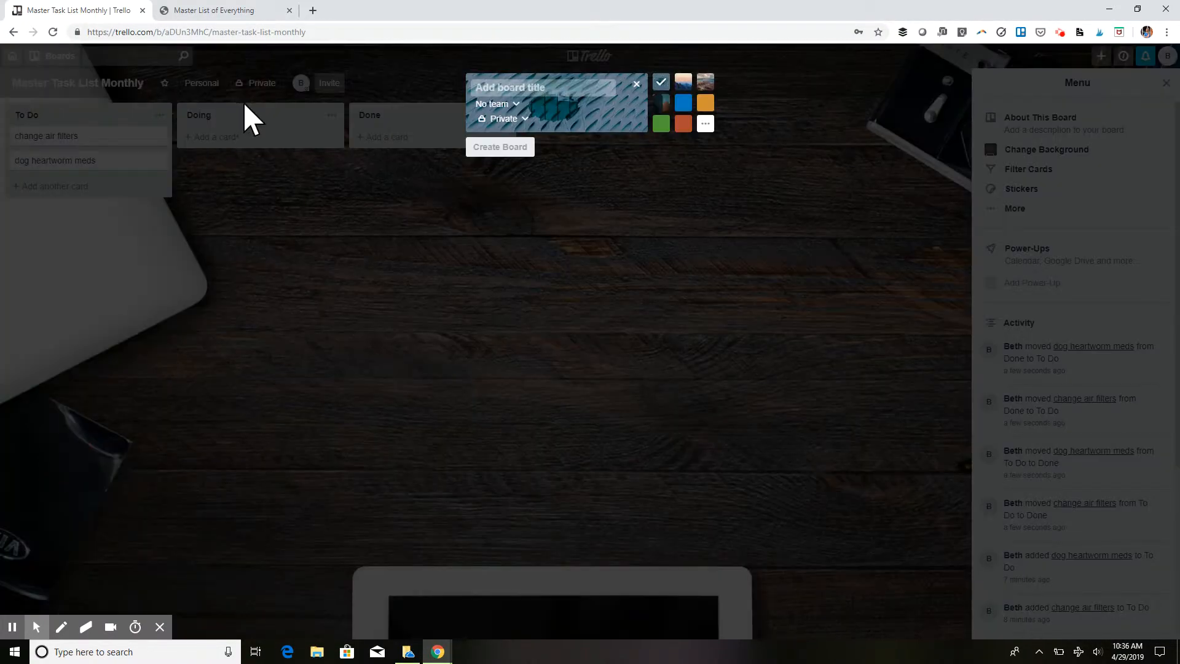
{"action": "left_click", "coordinate": [517, 87]}
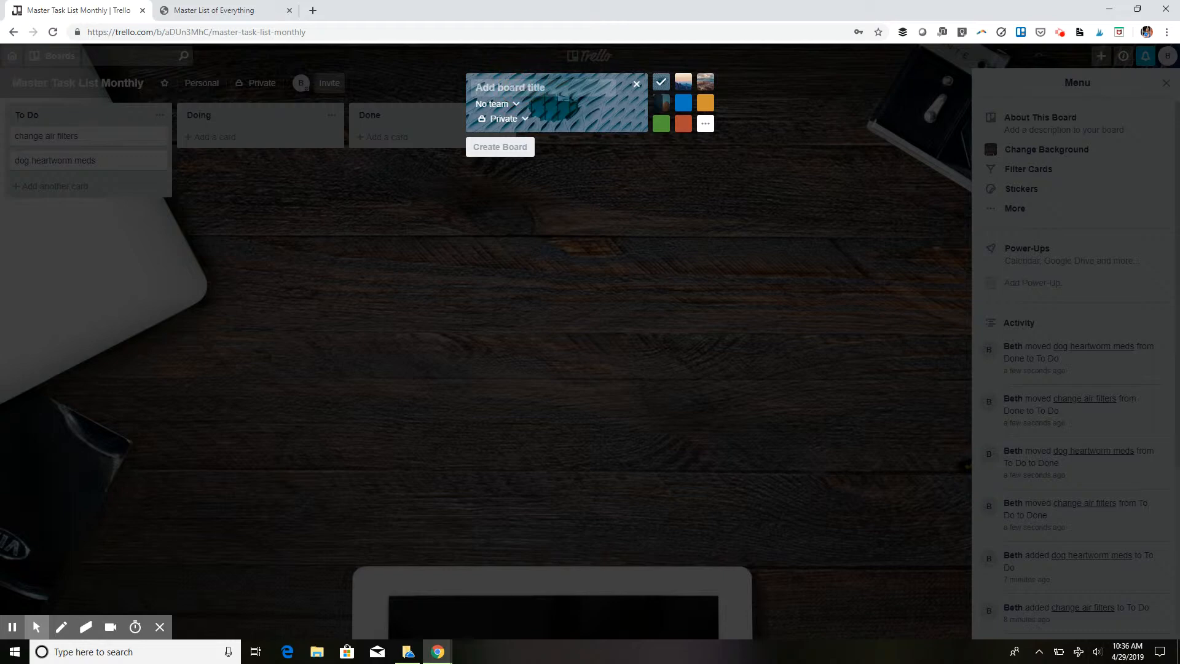
{"action": "type", "text": "Master List"}
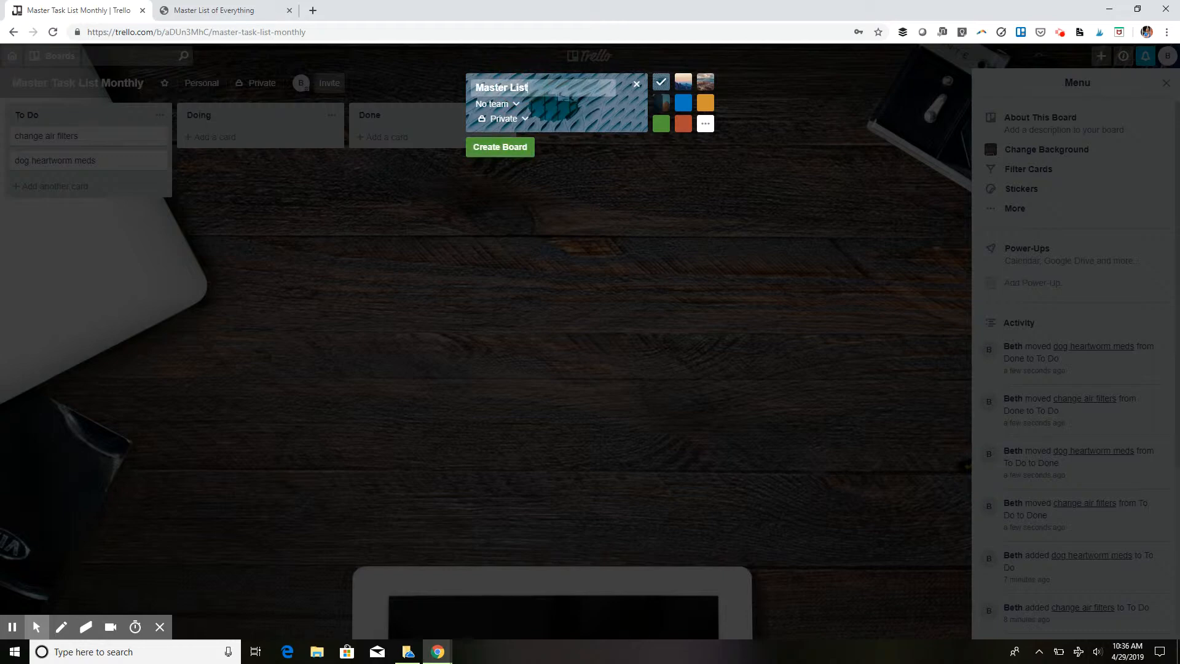
{"action": "left_click", "coordinate": [490, 146]}
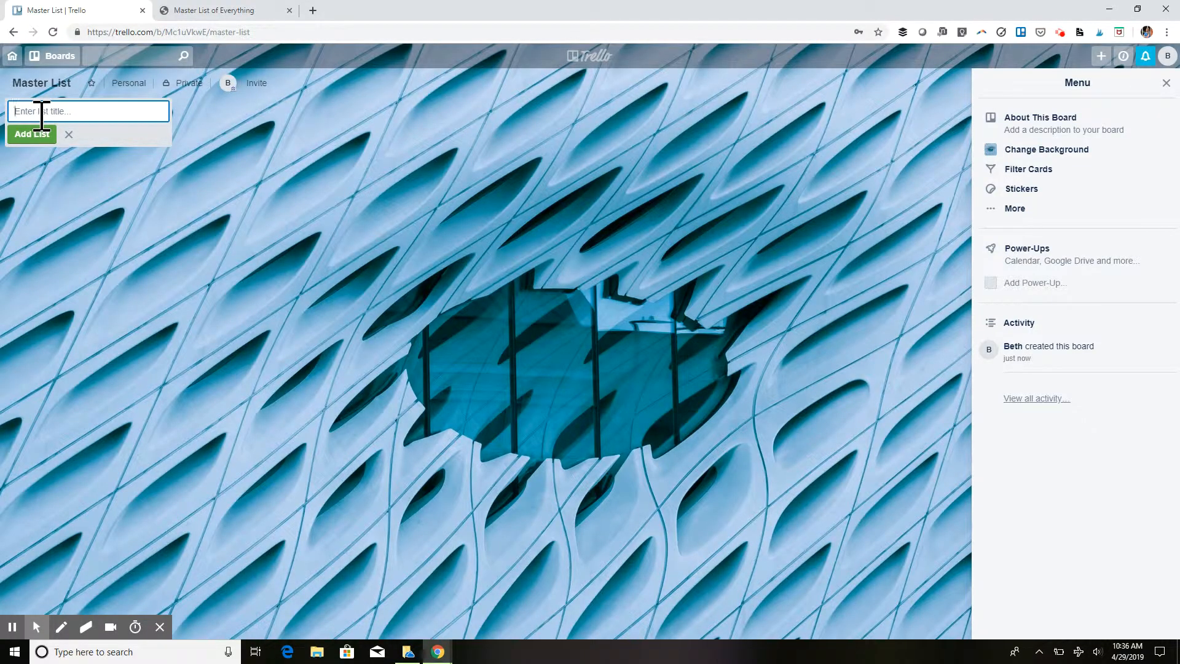
Add two lists named "Annual" and "Quarterly" to the Master List board
{"action": "type", "text": "Annual"}
{"action": "key", "text": "Return"}
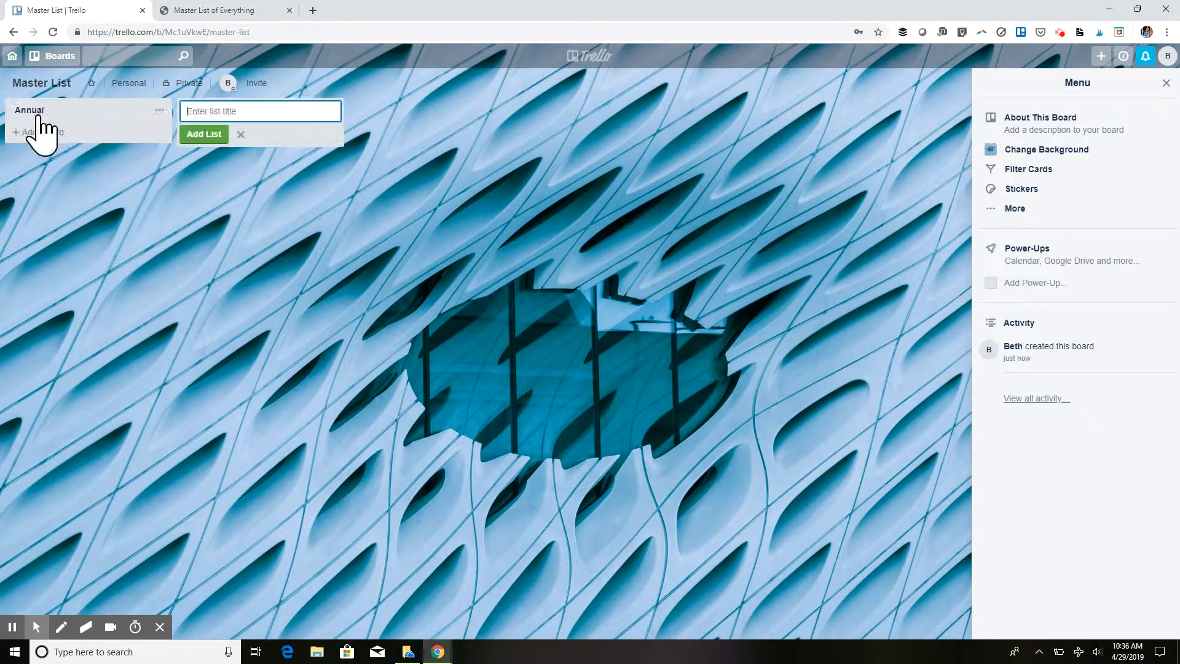
{"action": "type", "text": "Quarterly"}
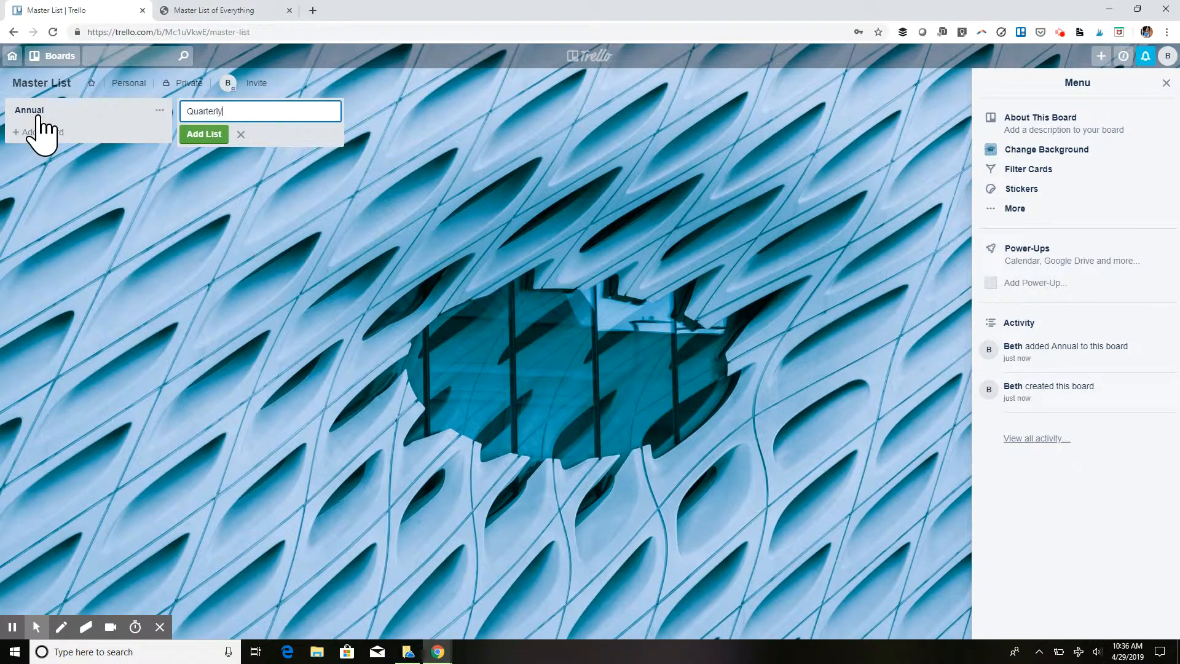
{"action": "key", "text": "Return"}
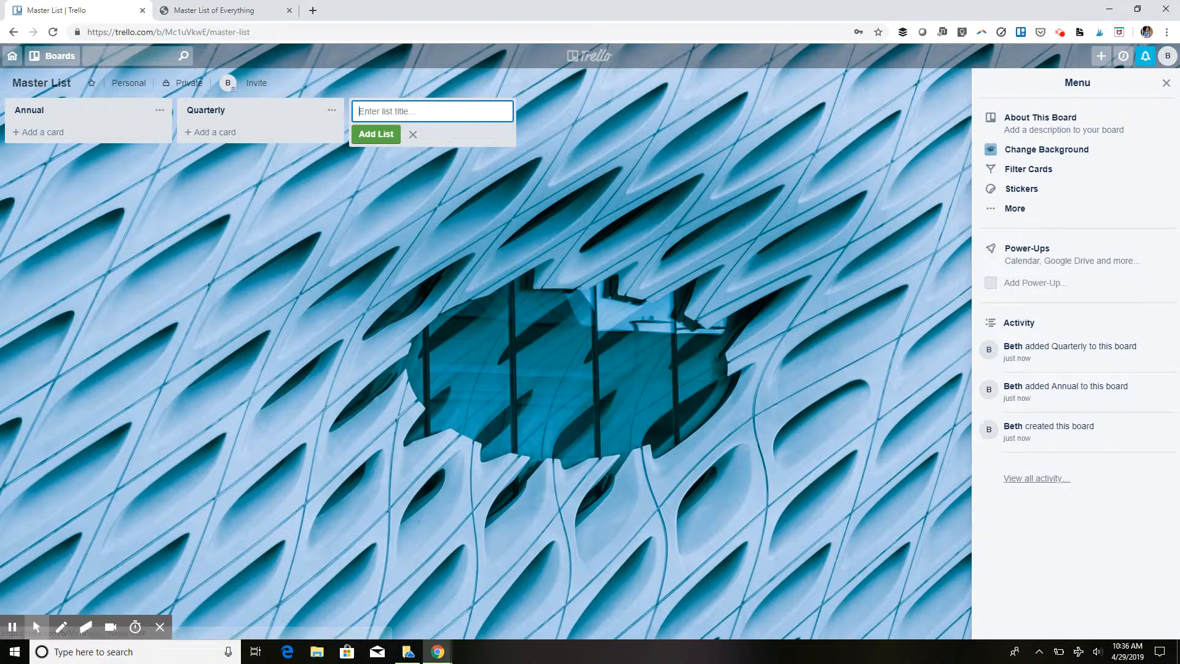
{"action": "left_click", "coordinate": [227, 238]}
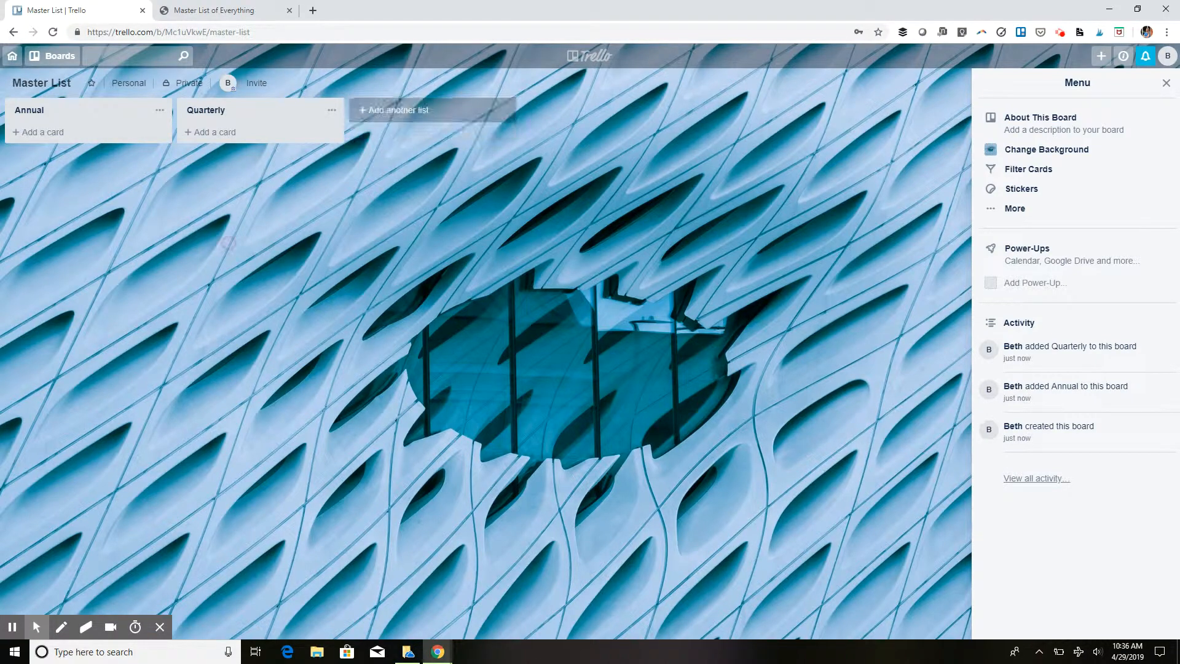
Add a card titled "hair" to the Quarterly list
{"action": "left_click", "coordinate": [213, 134]}
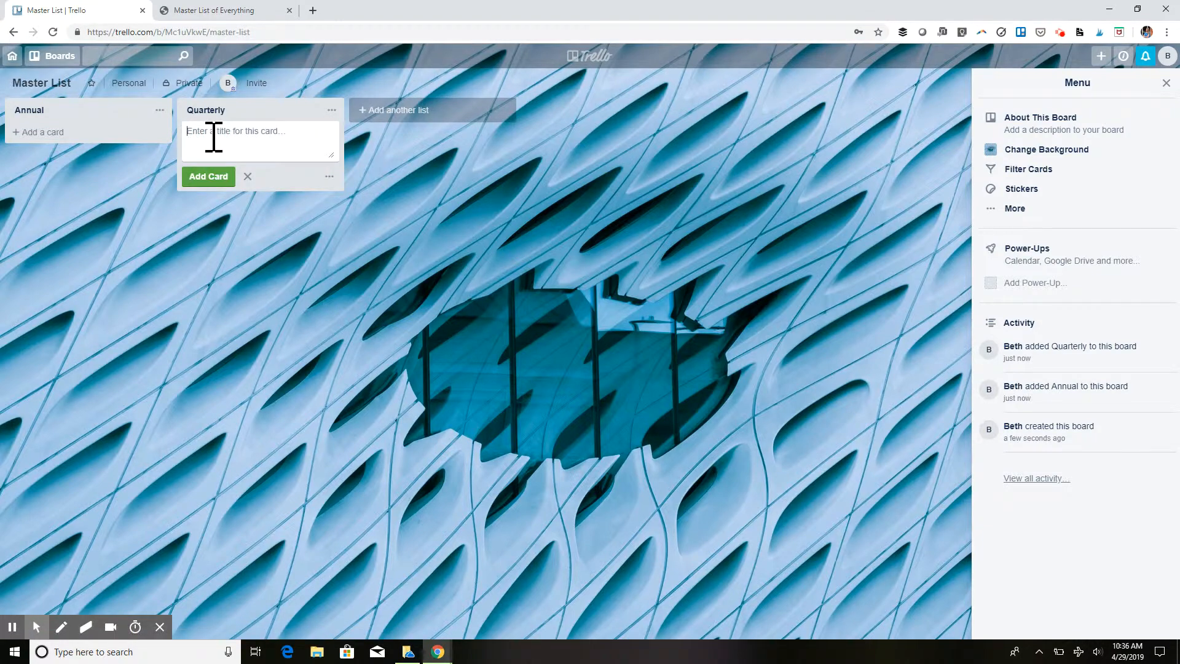
{"action": "type", "text": "hair"}
{"action": "key", "text": "Return"}
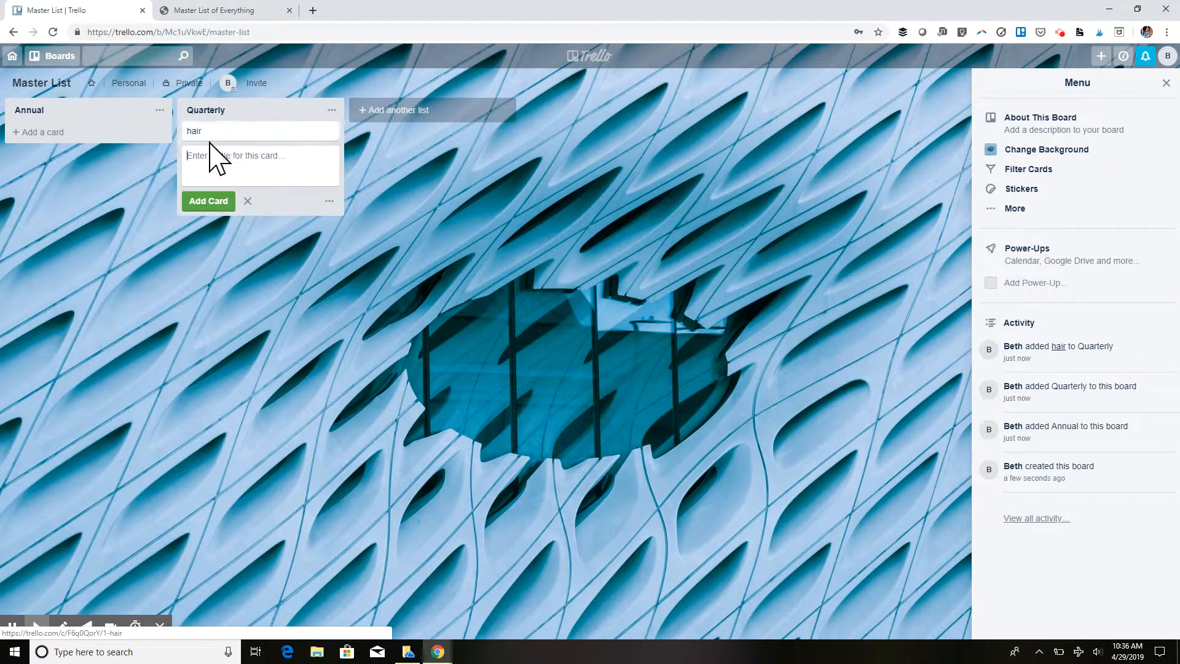
Add a checklist to the "hair" card with the items Q1, Q2, Q3 and Q4
{"action": "left_click", "coordinate": [284, 131]}
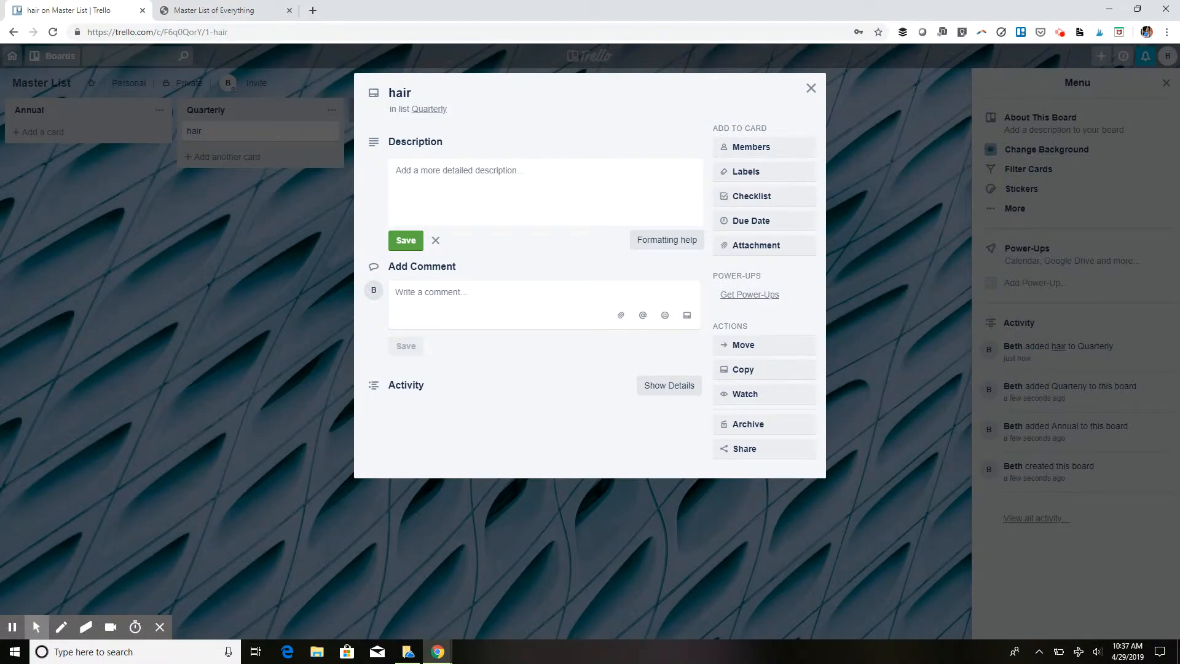
{"action": "left_click", "coordinate": [751, 196]}
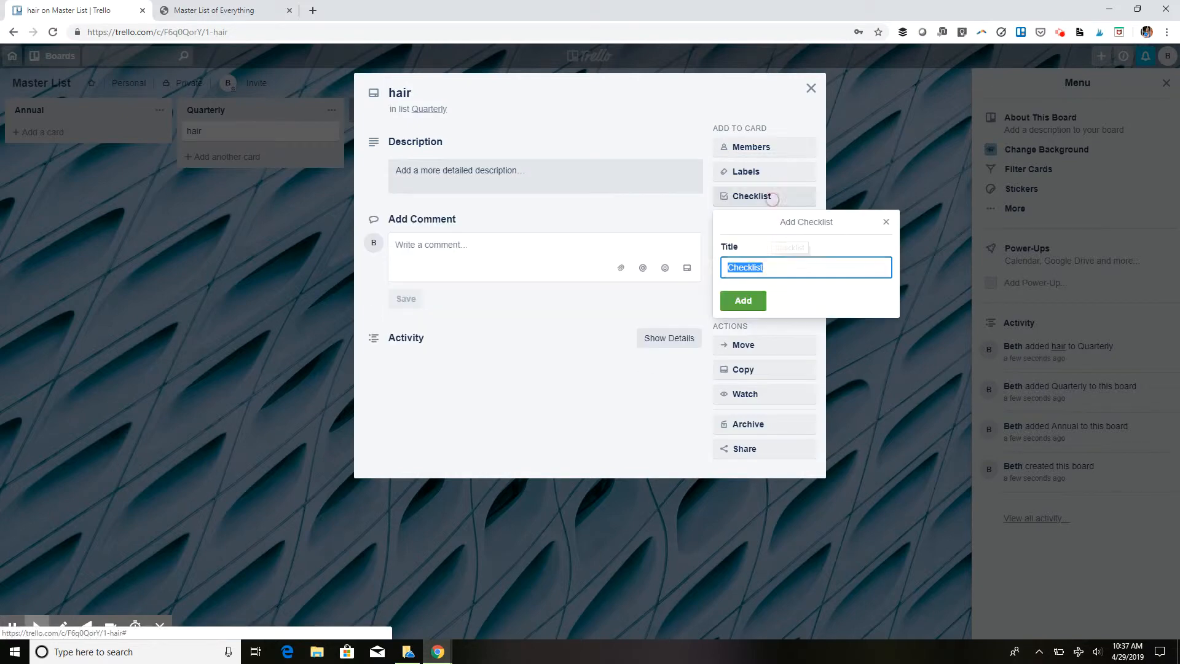
{"action": "left_click", "coordinate": [742, 298]}
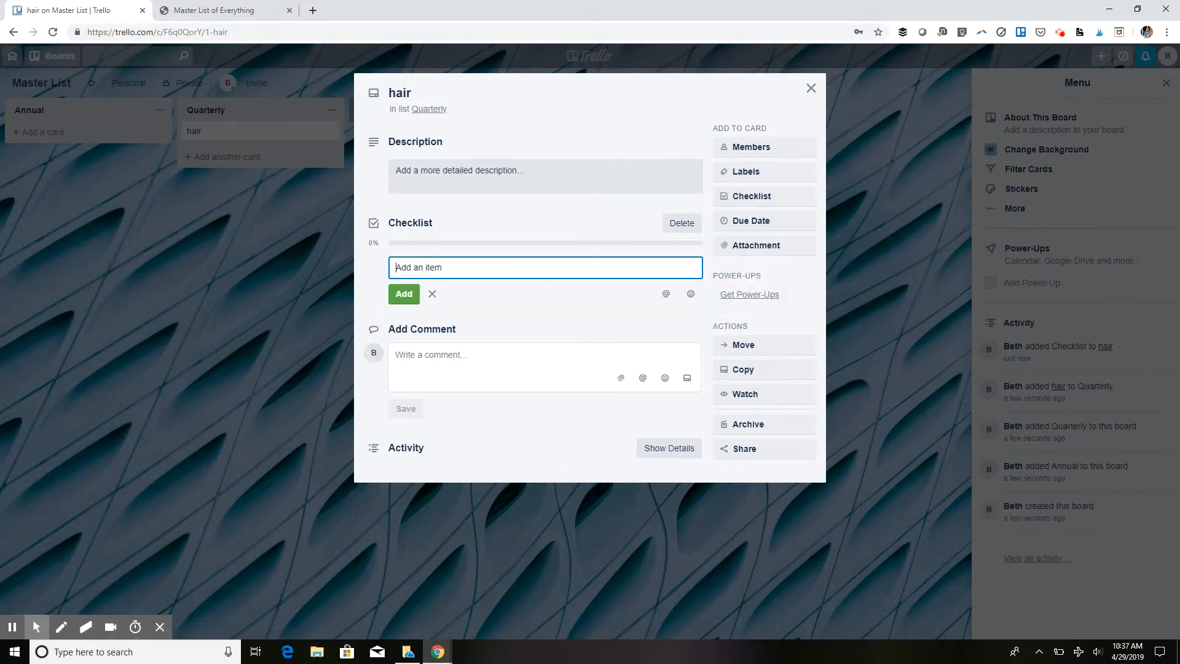
{"action": "type", "text": "Q1"}
{"action": "key", "text": "Return"}
{"action": "type", "text": "Q2"}
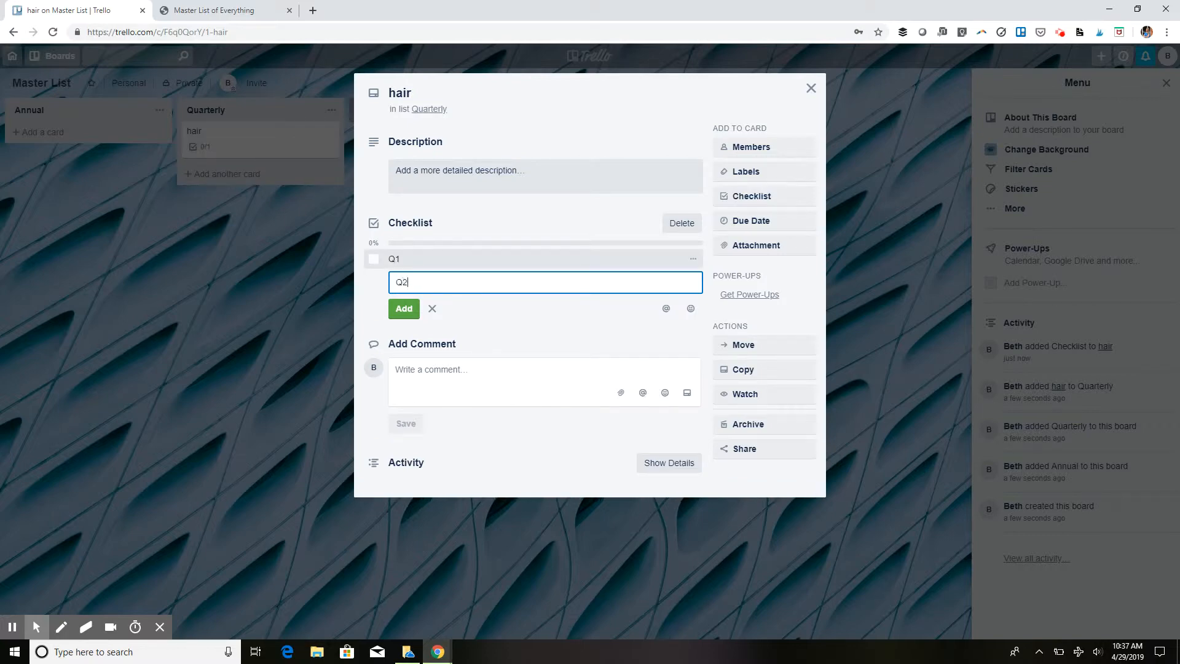
{"action": "key", "text": "Return"}
{"action": "type", "text": "Q3"}
{"action": "key", "text": "Return"}
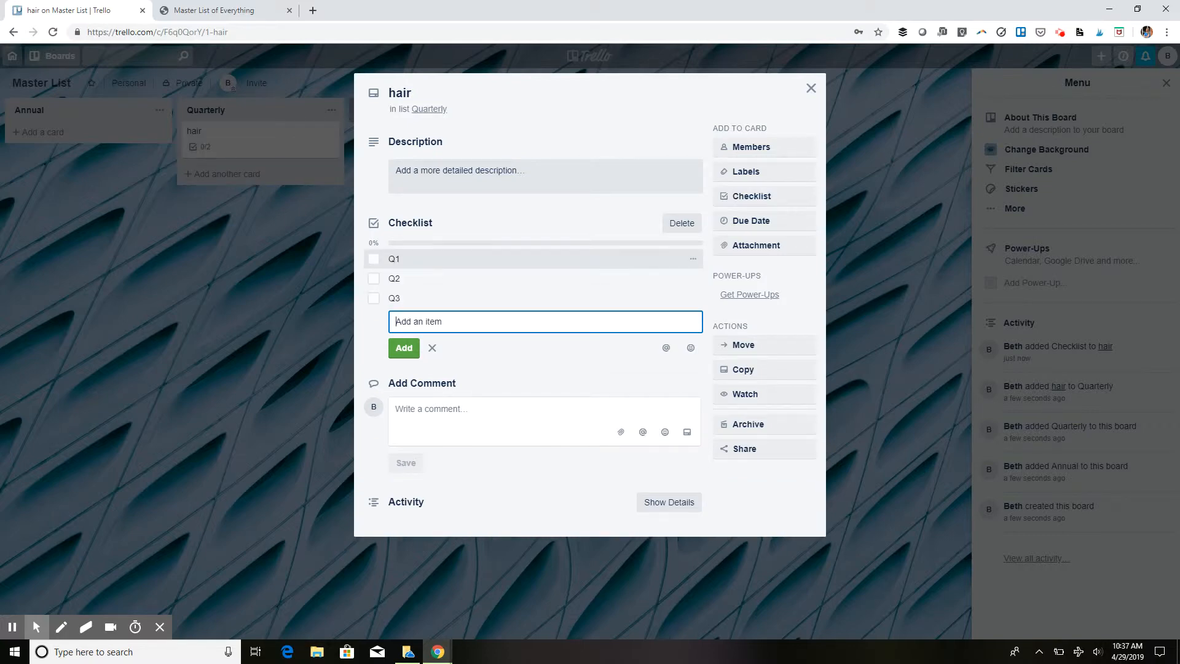
{"action": "type", "text": "Q4"}
{"action": "key", "text": "Return"}
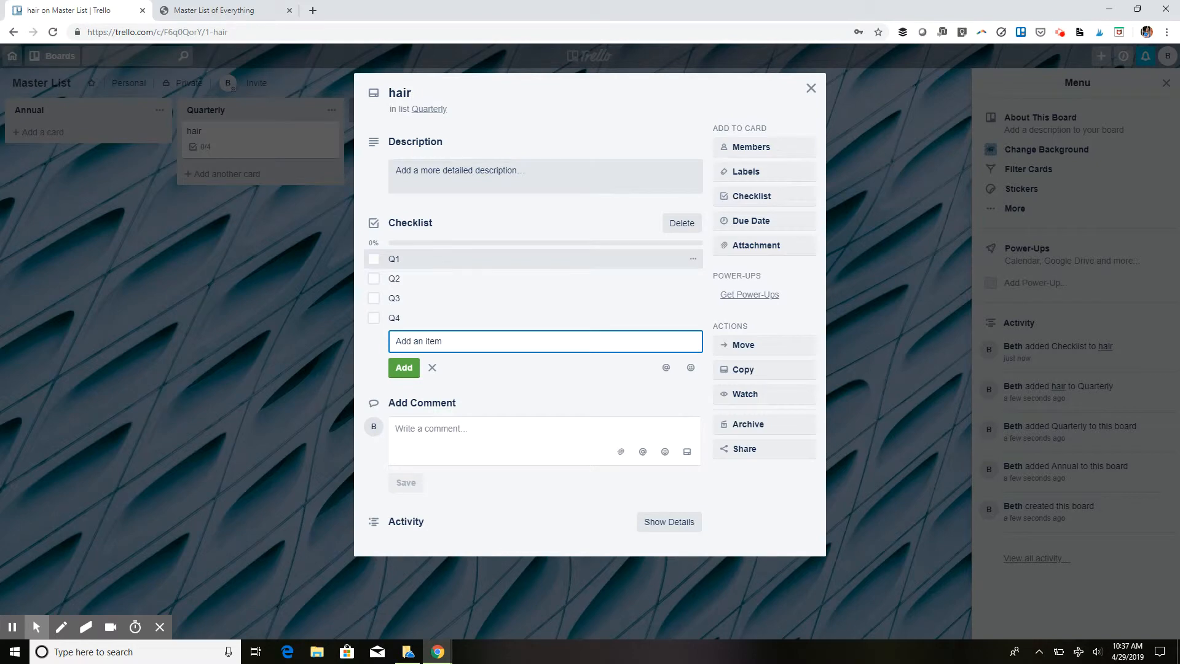
Mark the Q1 item of the "hair" checklist as complete and close the card
{"action": "left_click", "coordinate": [373, 259]}
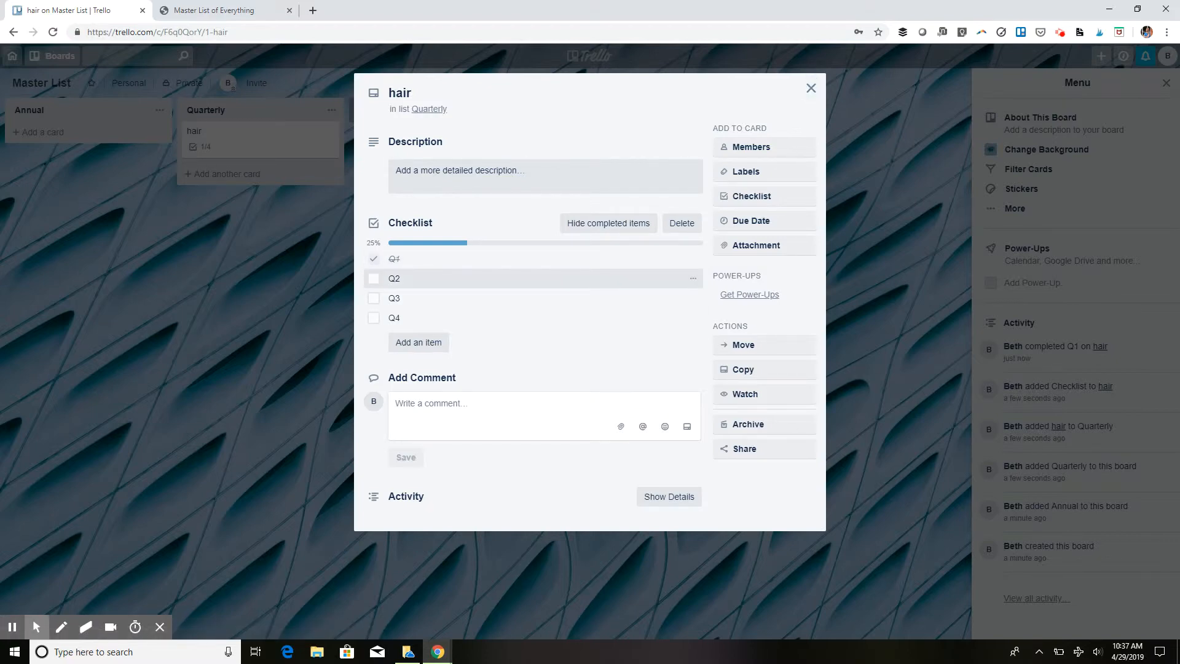
{"action": "left_click", "coordinate": [811, 88]}
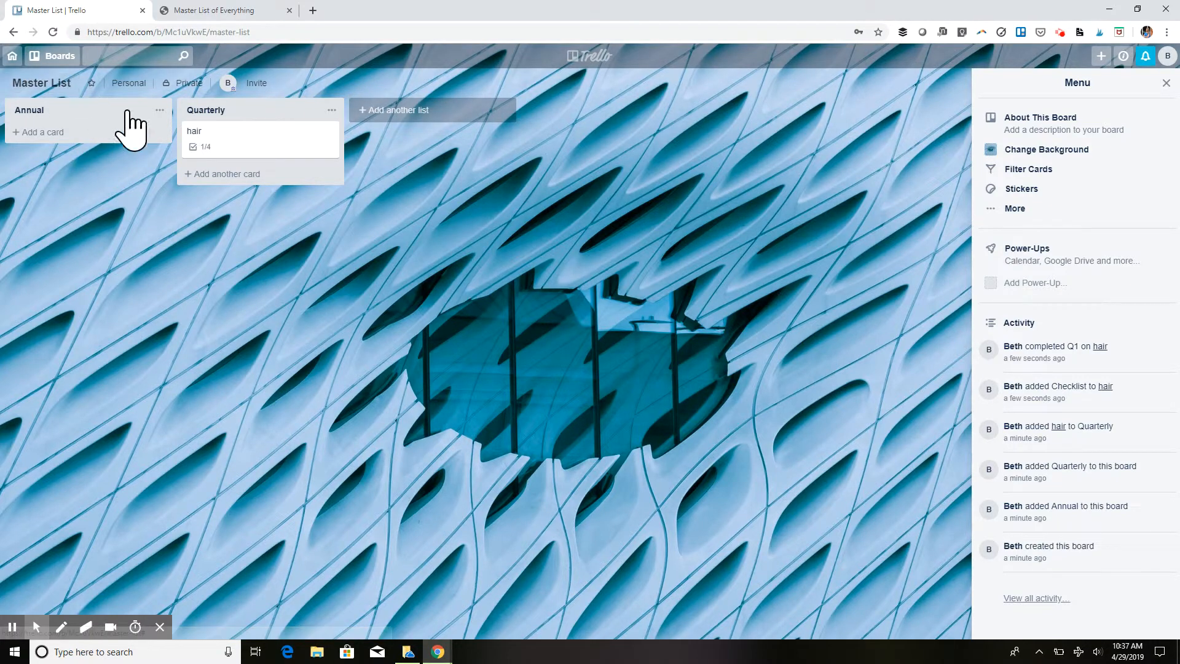
Archive the Annual and Quarterly lists on the Master List board
{"action": "left_click", "coordinate": [163, 116]}
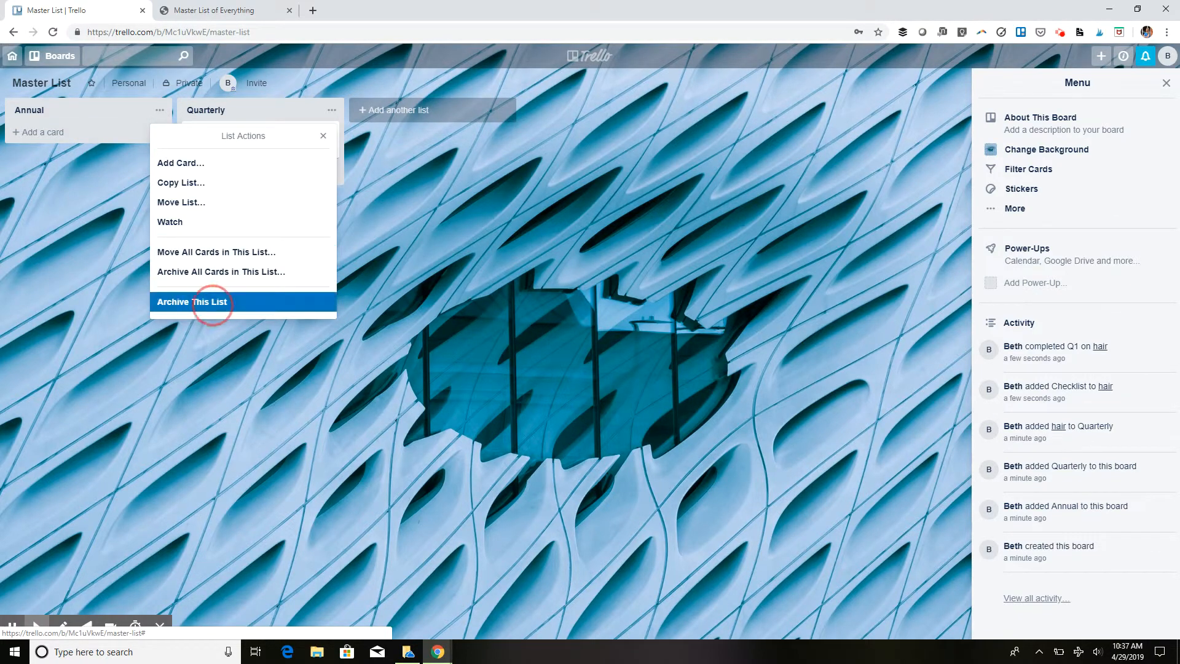
{"action": "left_click", "coordinate": [279, 301]}
{"action": "left_click", "coordinate": [159, 111]}
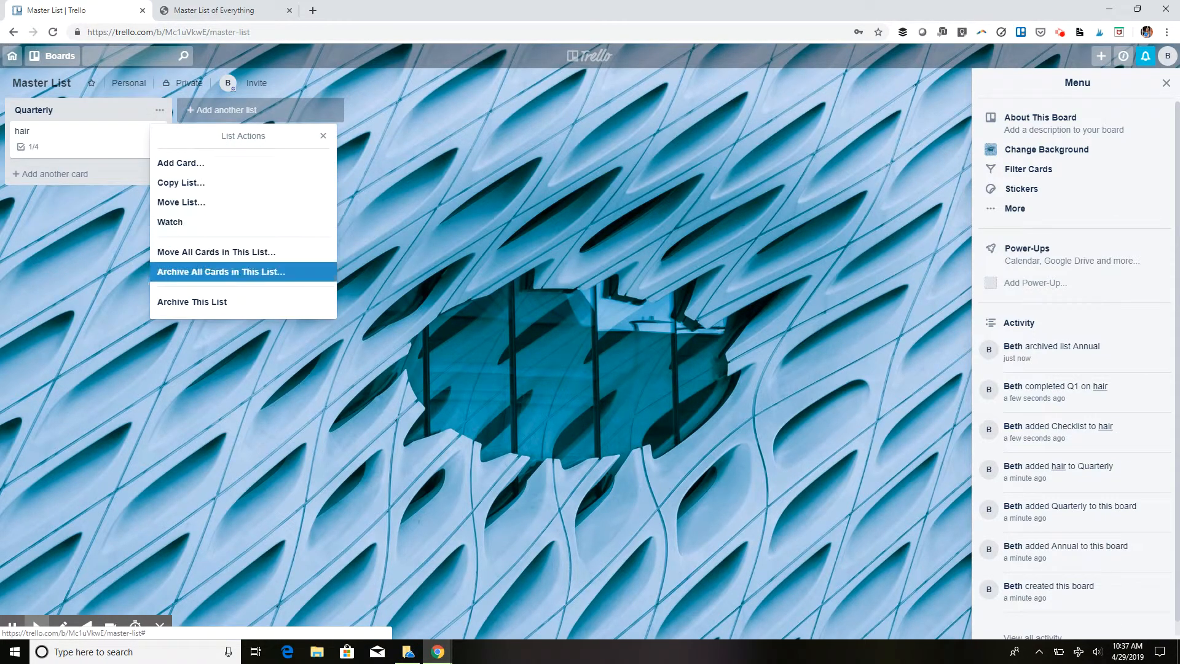
{"action": "left_click", "coordinate": [209, 301]}
Add four lists named "Home", "Kids", "Self Care" and "Cars" to the Master List board
{"action": "left_click", "coordinate": [59, 111]}
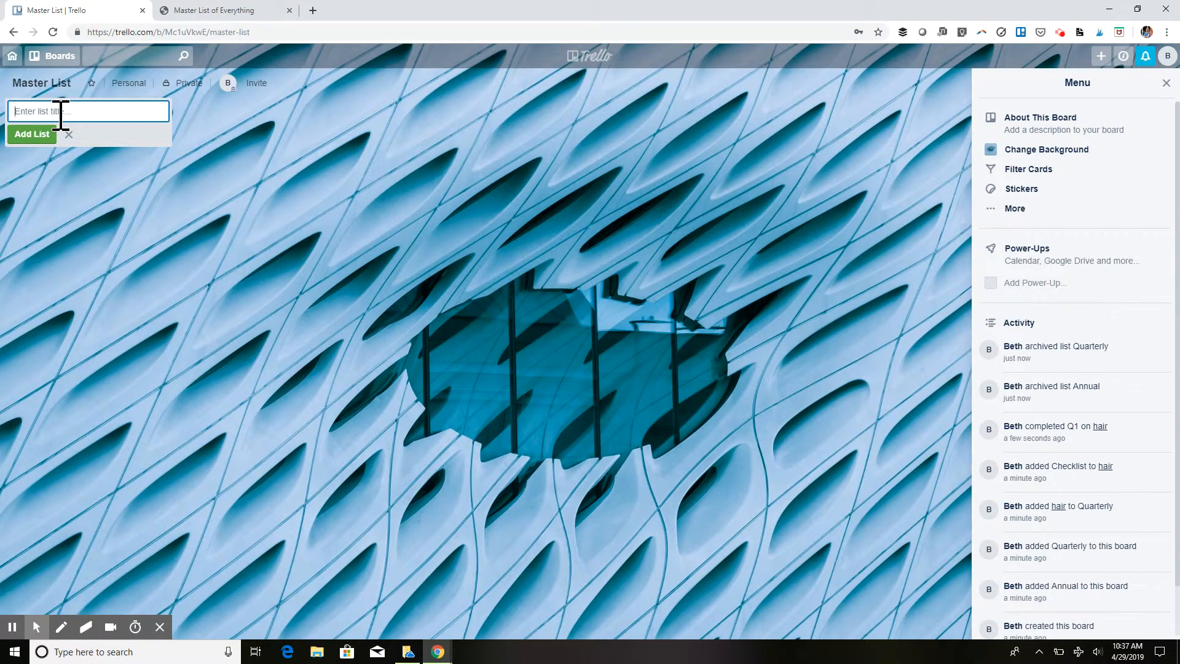
{"action": "key", "text": "Return"}
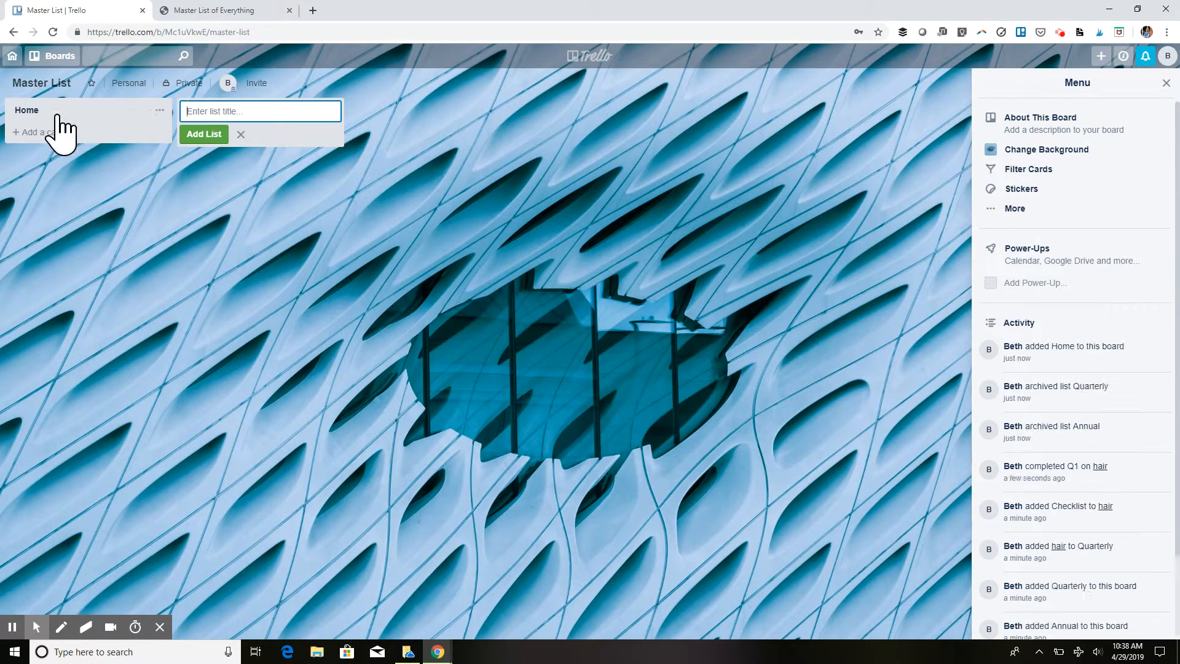
{"action": "type", "text": "Kids"}
{"action": "key", "text": "Return"}
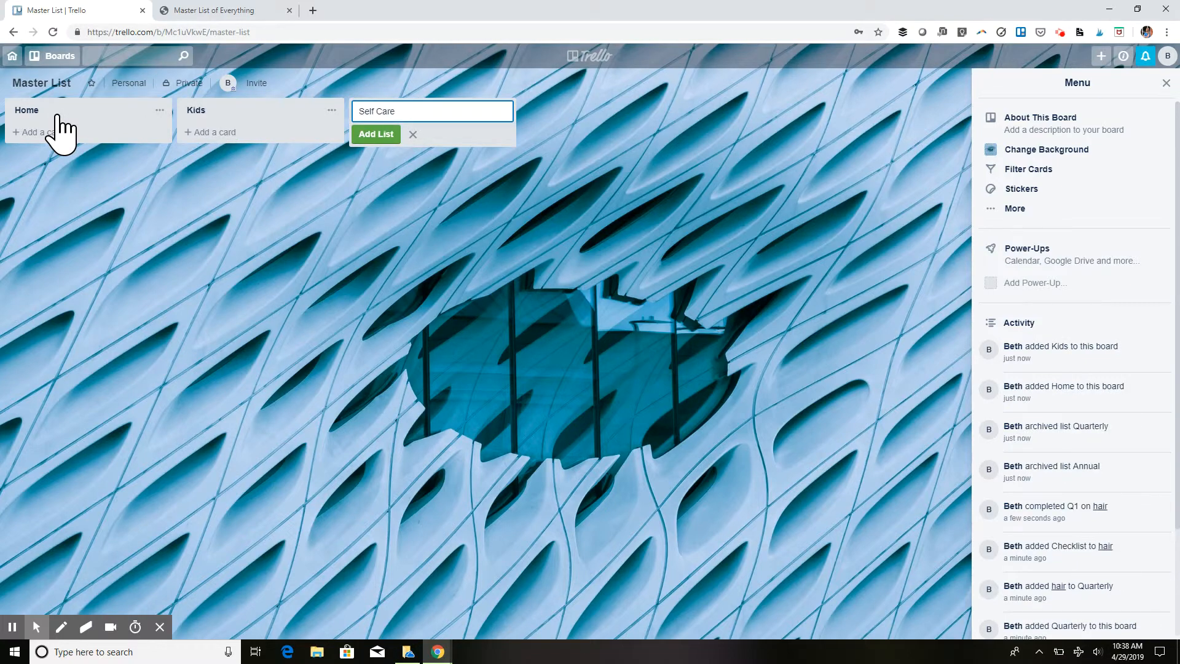
{"action": "key", "text": "Return"}
{"action": "type", "text": "Cars"}
{"action": "key", "text": "Return"}
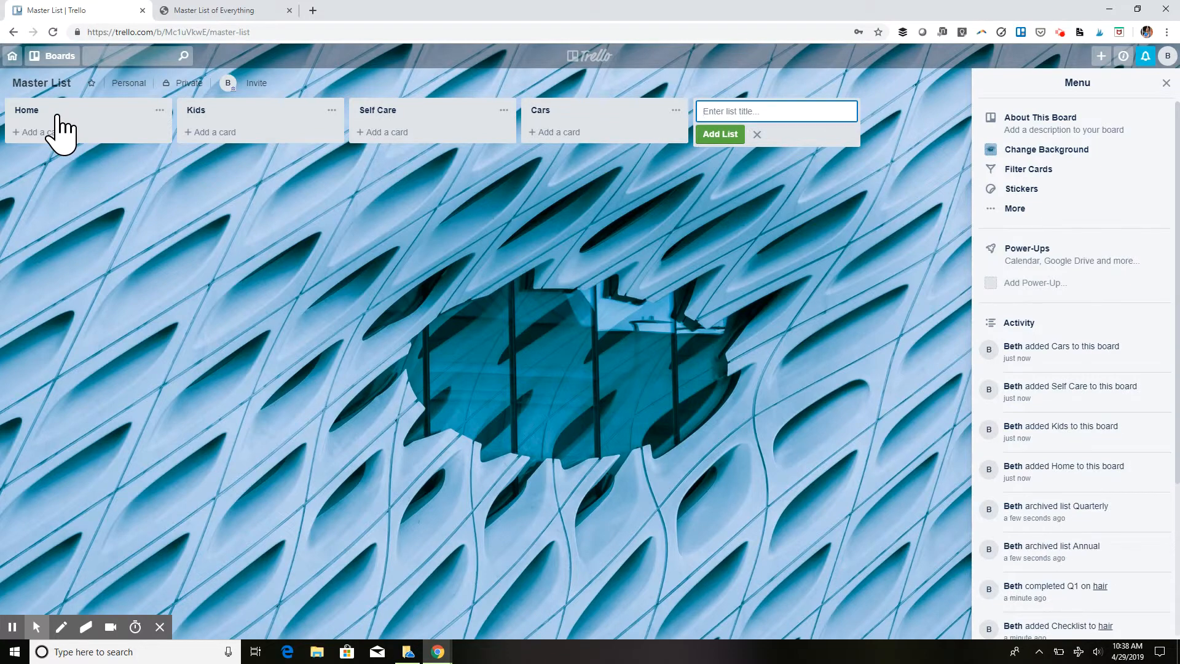
{"action": "left_click", "coordinate": [89, 209]}
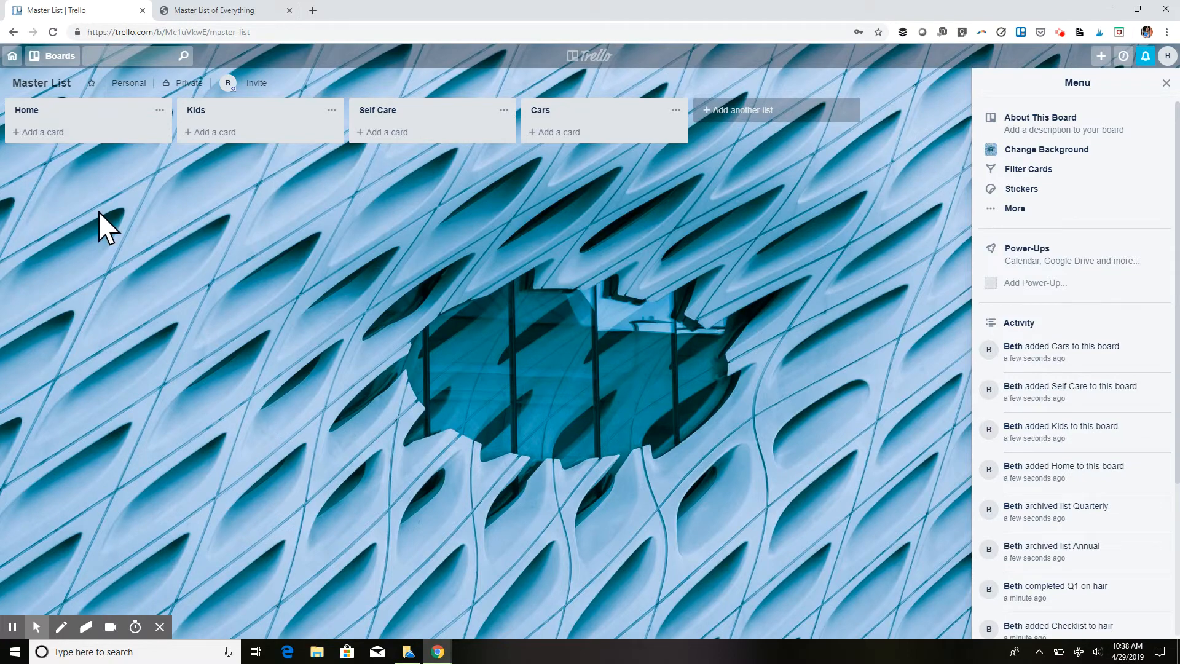
Switch to the "Master Task List Annual to Quarterly" board to view its cards, and bring up the list of boards again
{"action": "left_click", "coordinate": [28, 83]}
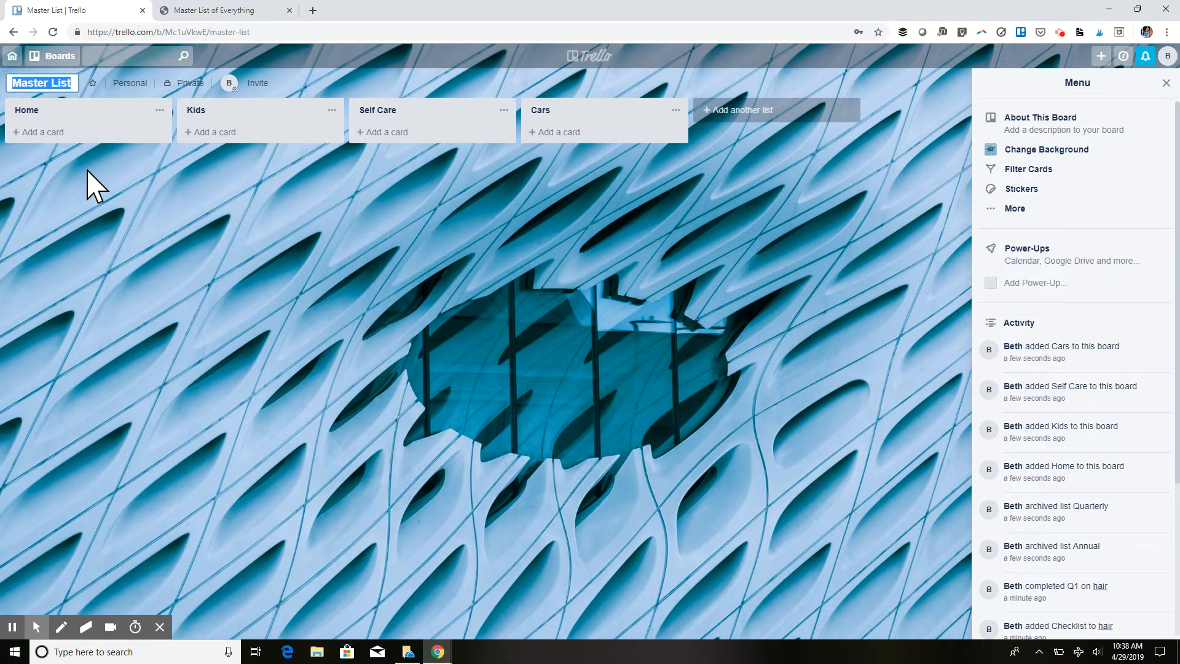
{"action": "left_click", "coordinate": [53, 56]}
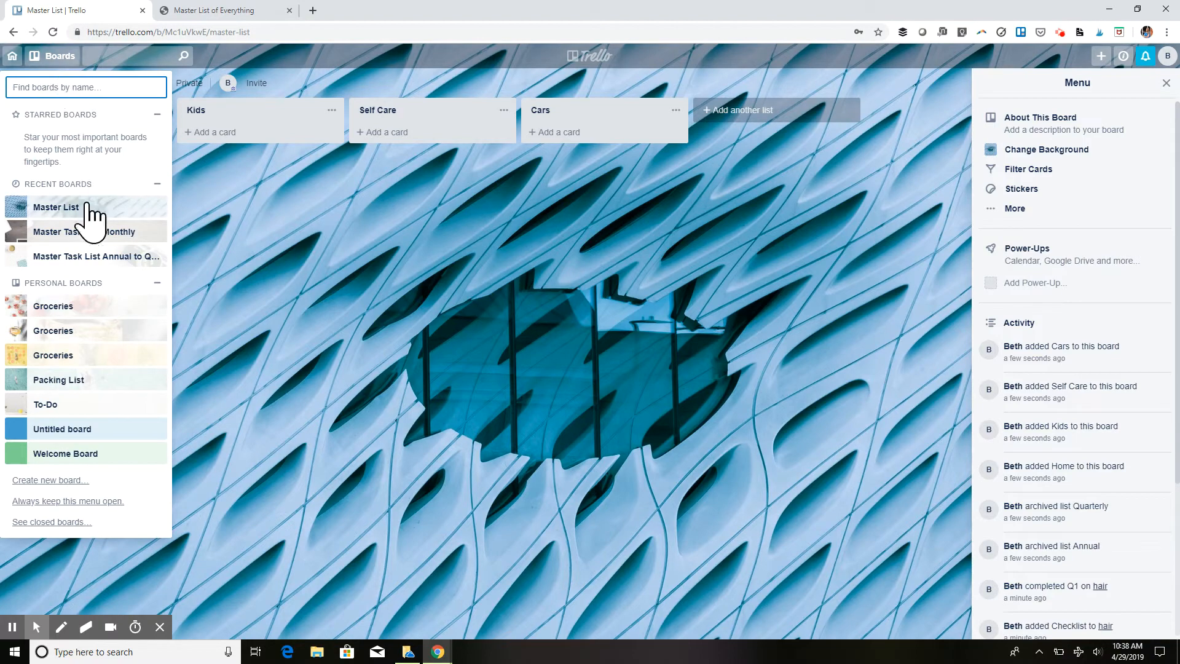
{"action": "left_click", "coordinate": [98, 255]}
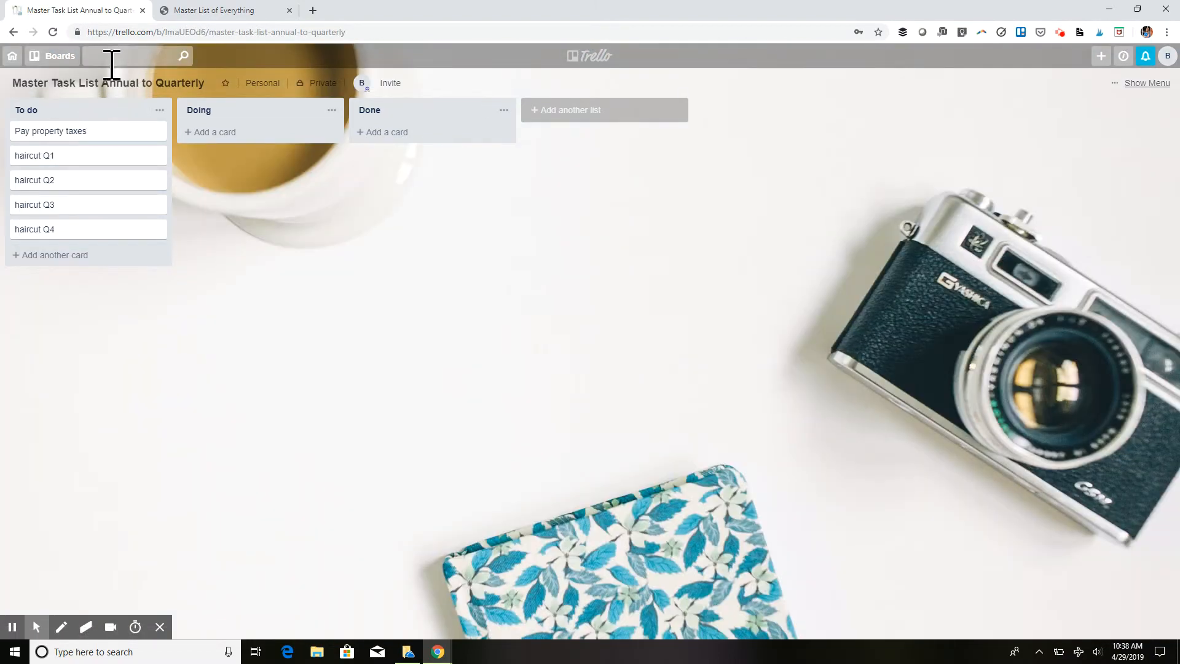
{"action": "left_click", "coordinate": [59, 56]}
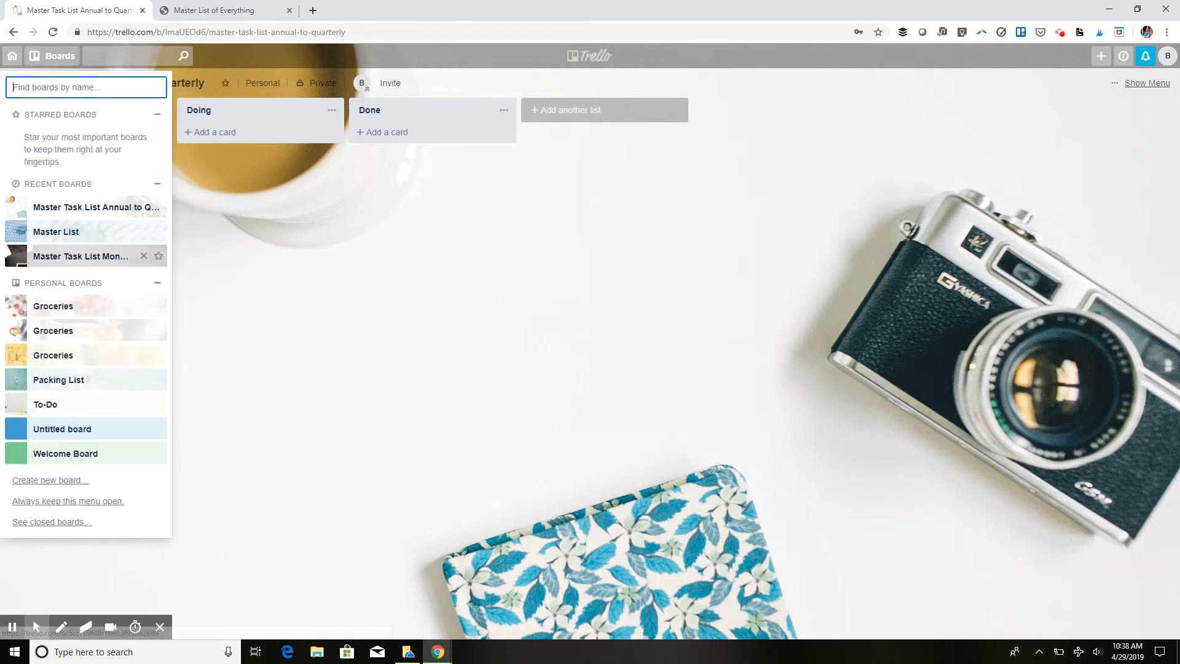